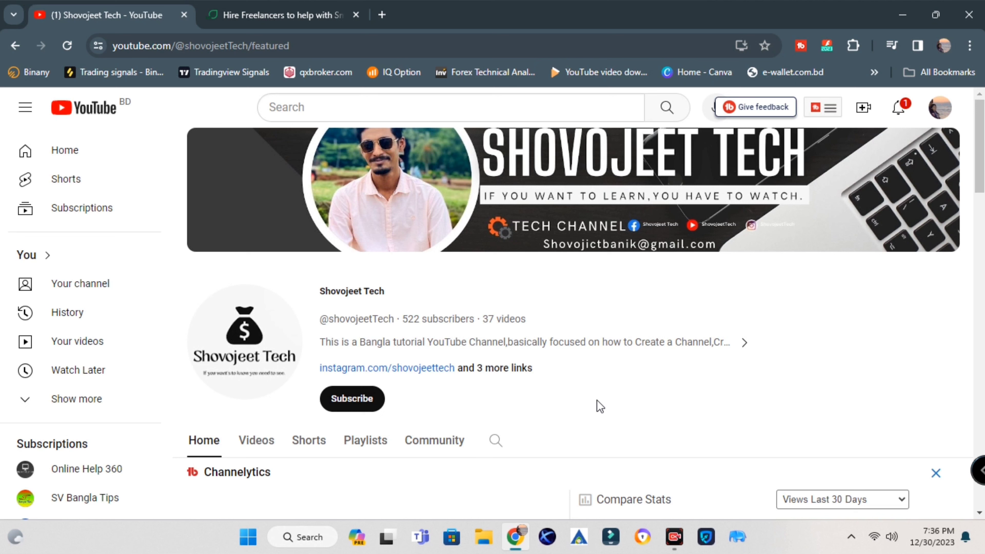
# Subscribe to the tech tutorial channel and set its notification bell to All
pyautogui.click(344, 402)
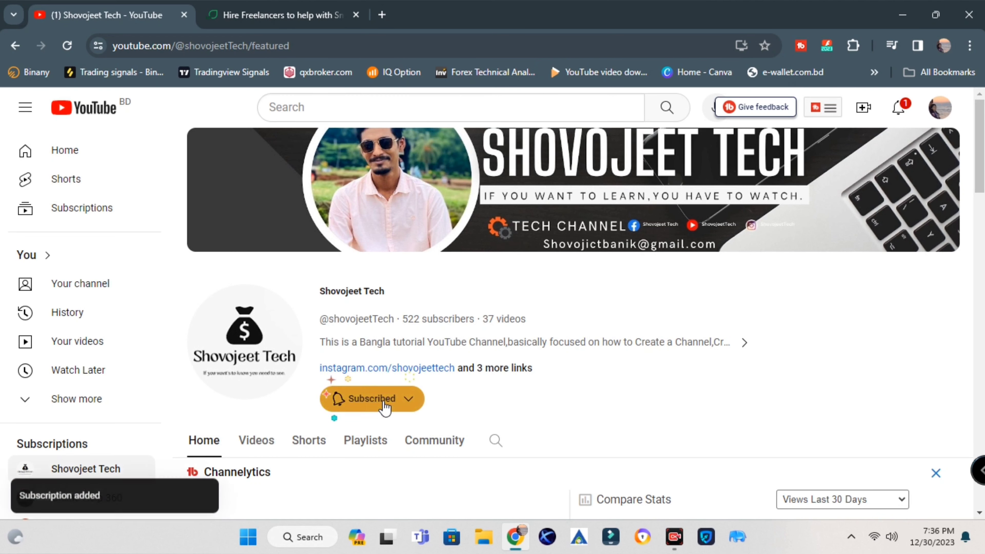
pyautogui.click(415, 402)
pyautogui.click(480, 407)
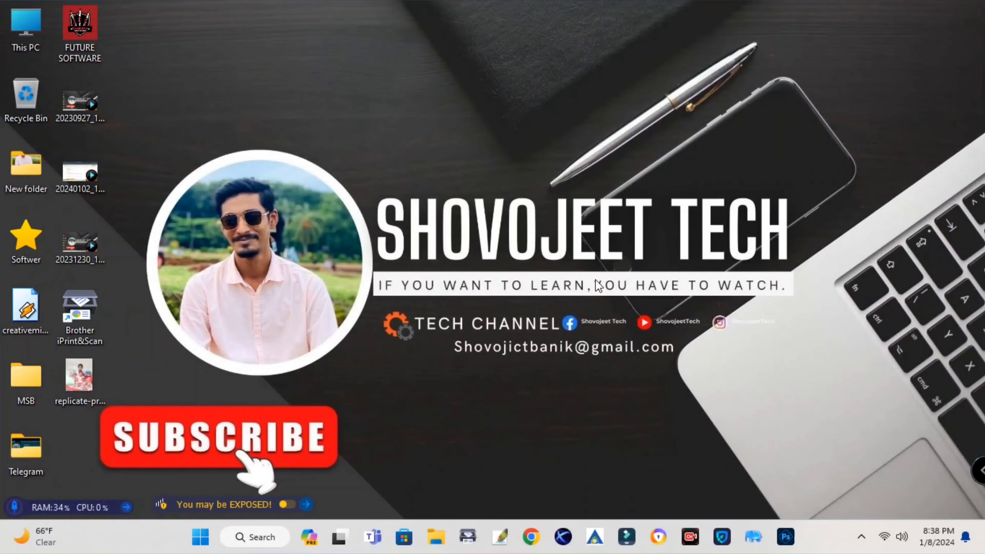
# Launch Chrome with the first profile, search Google for 'pinterest' and open the Pinterest site
pyautogui.click(530, 543)
pyautogui.click(438, 223)
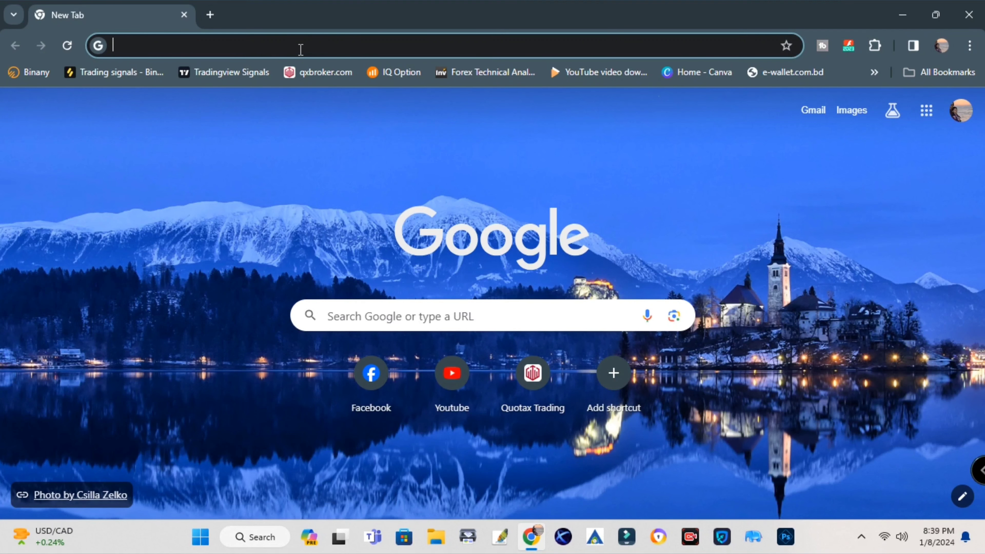
pyautogui.write('pin')
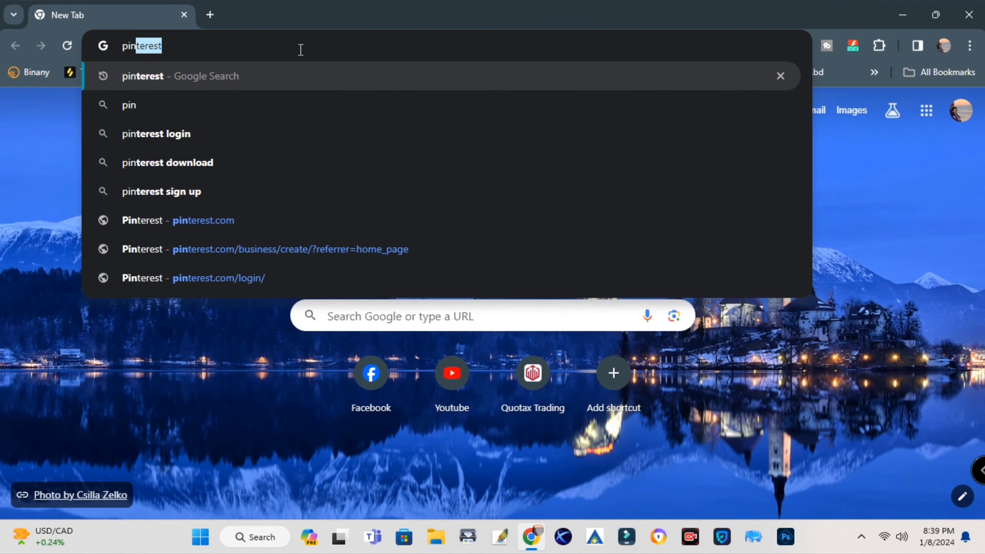
pyautogui.press('BackSpace')
pyautogui.press('Up')
pyautogui.press('Return')
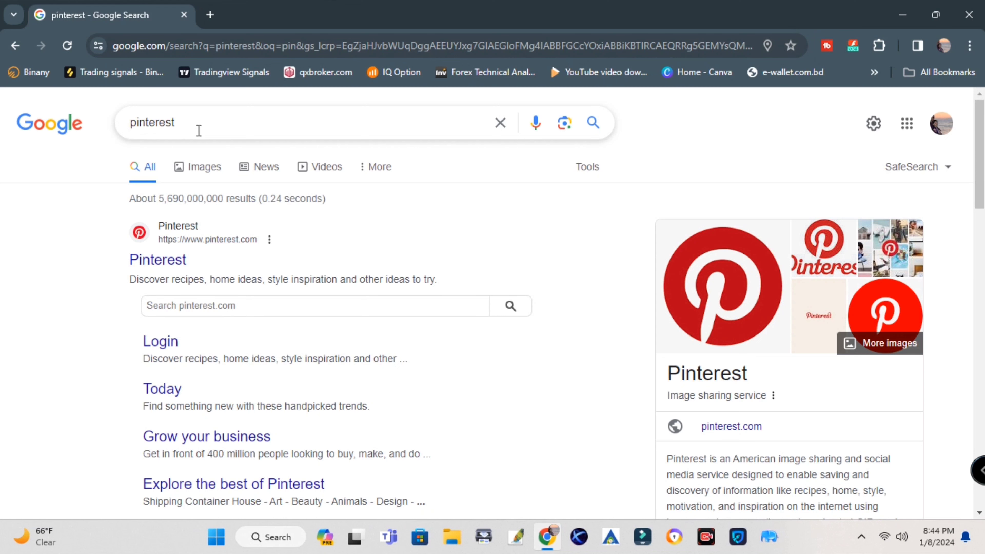
pyautogui.click(163, 259)
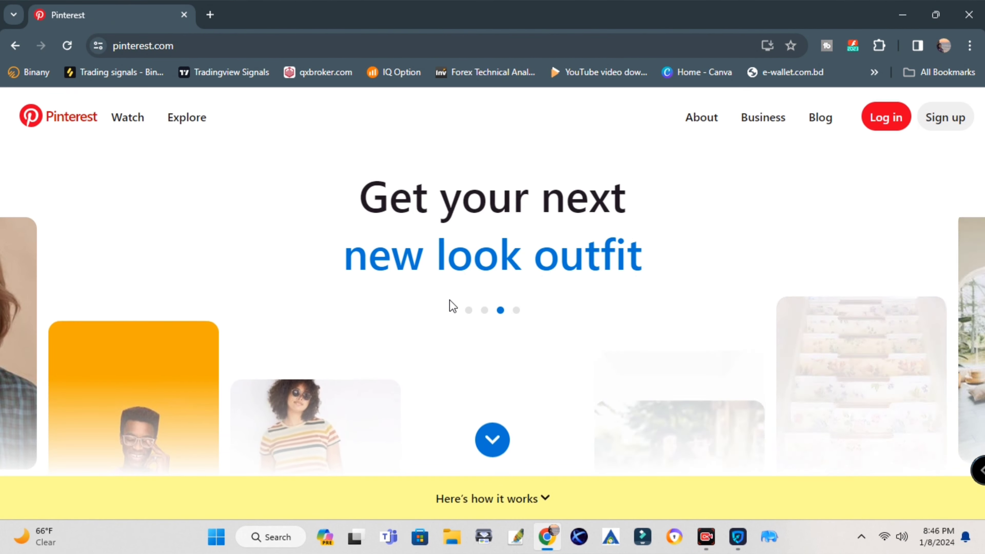
# Sign up with an email, a password and a birthdate picked from the calendar, then submit
pyautogui.click(945, 117)
pyautogui.click(466, 245)
pyautogui.click(452, 301)
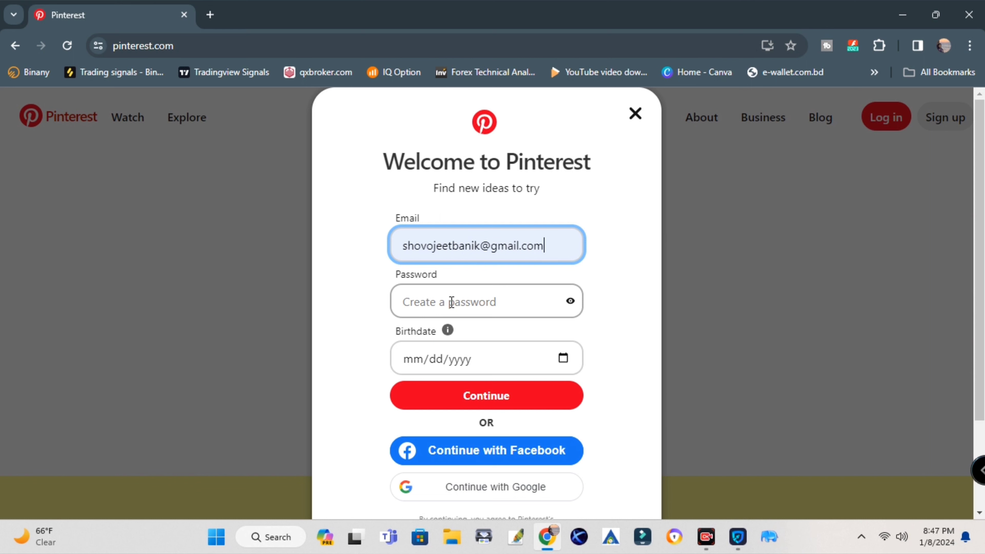
pyautogui.click(452, 302)
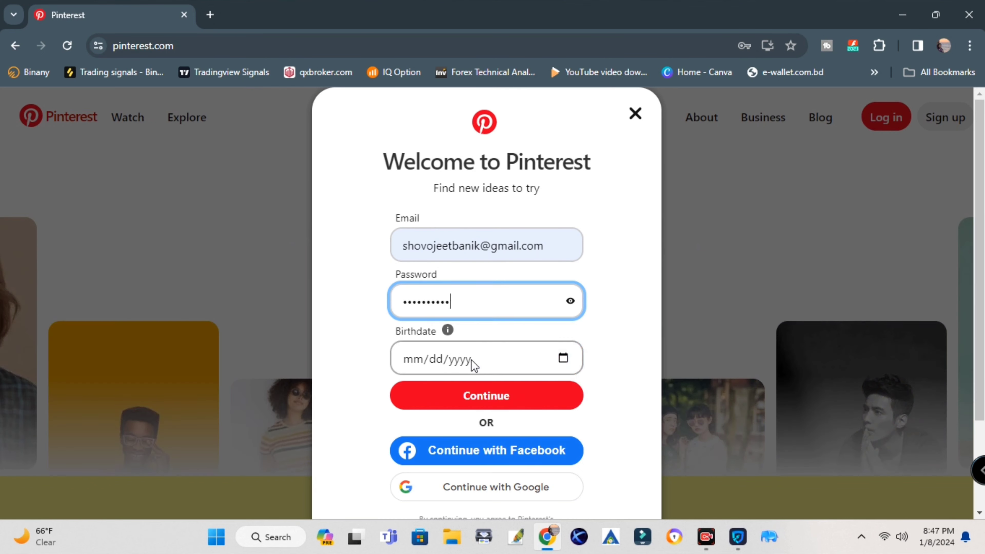
pyautogui.click(455, 358)
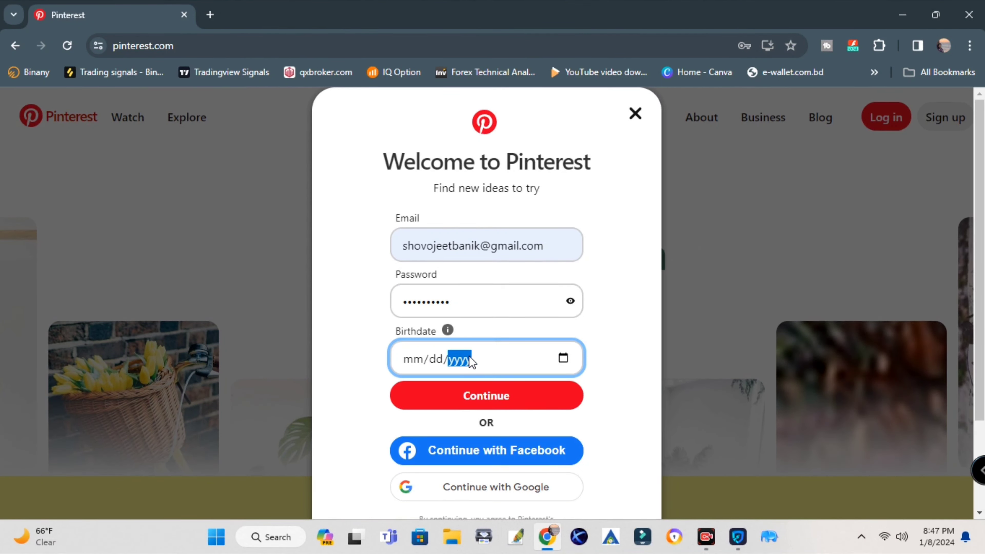
pyautogui.click(563, 358)
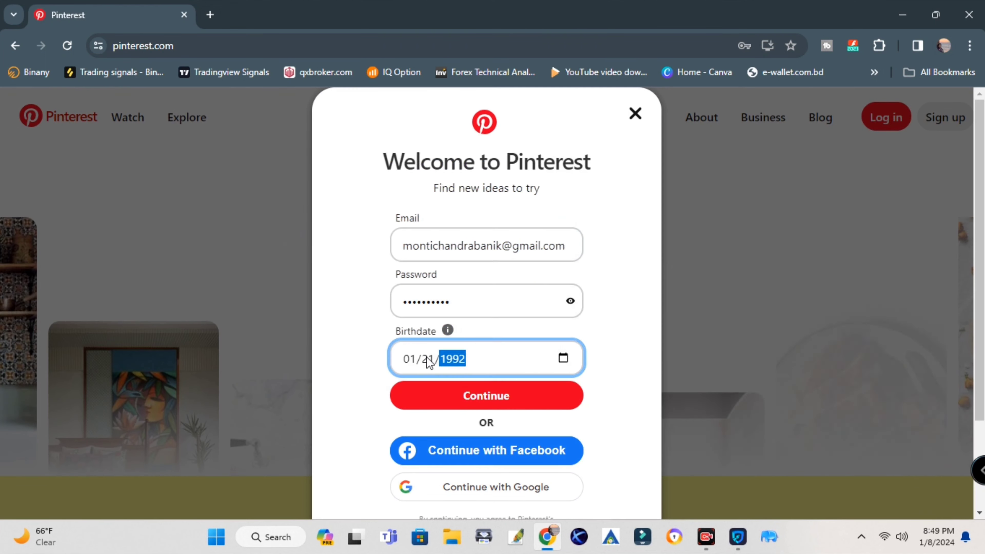
pyautogui.click(366, 345)
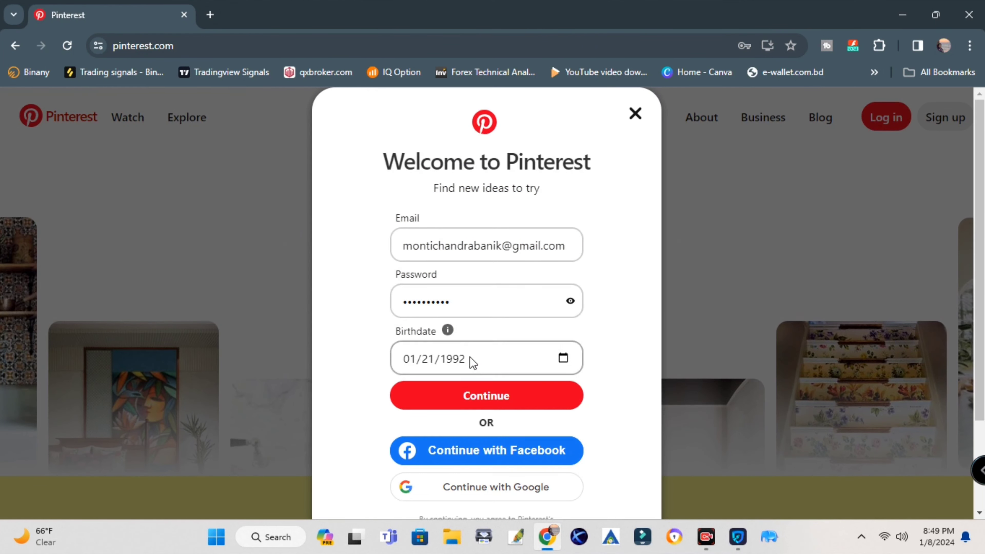
pyautogui.click(494, 403)
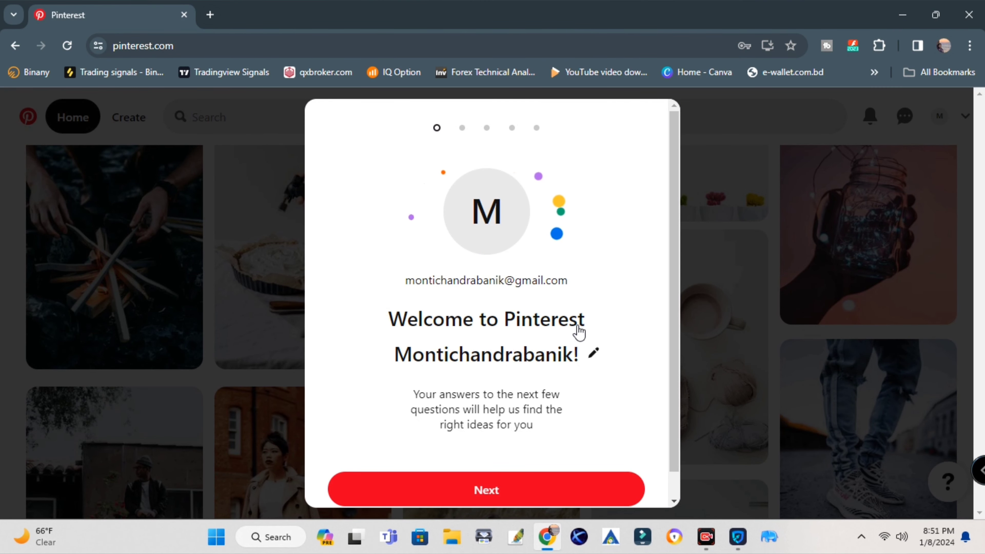
# Start onboarding, choose Male as gender and confirm English (US) and Bangladesh
pyautogui.scroll(-1, 576, 338)
pyautogui.click(533, 464)
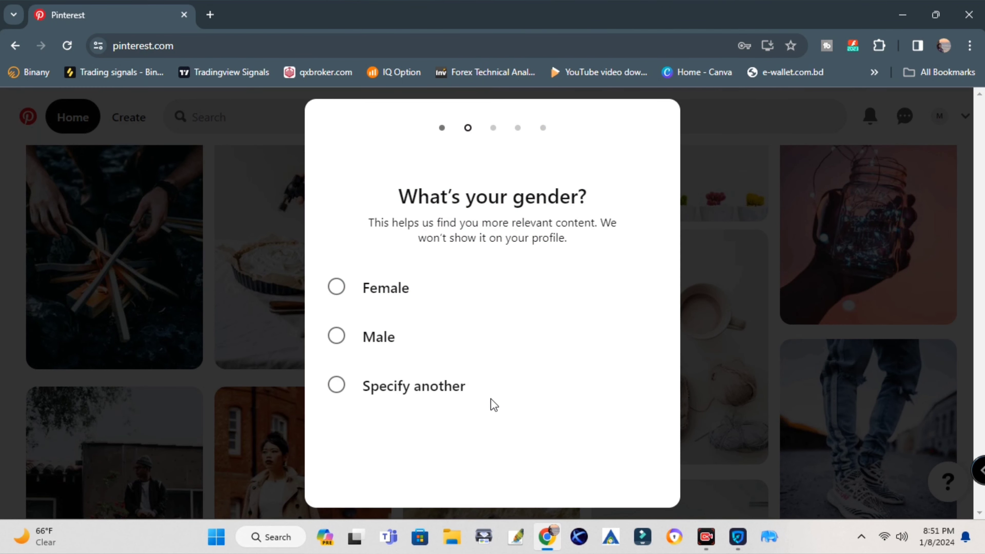
pyautogui.click(380, 344)
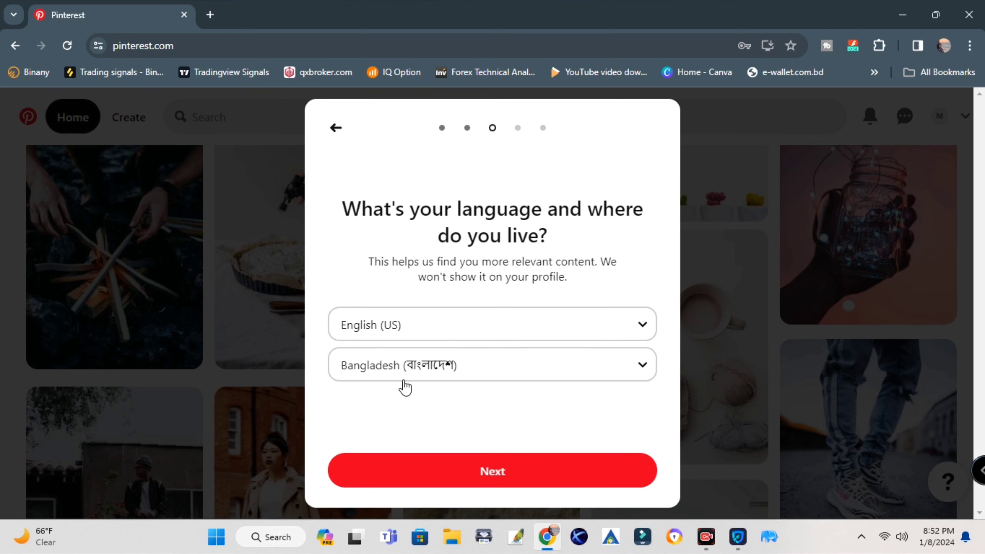
pyautogui.click(496, 474)
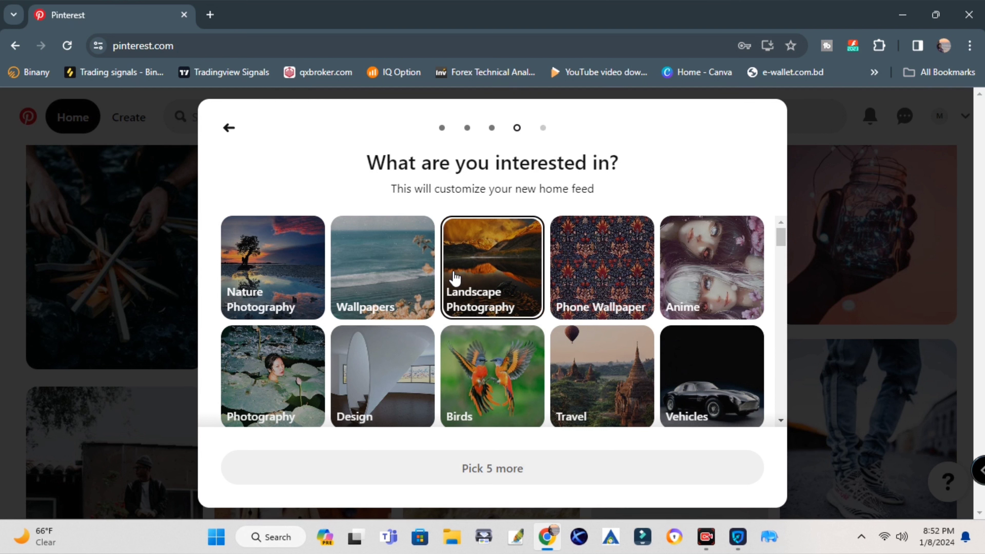
# Pick five interests including Design and Electronics, then finish the phone-app step
pyautogui.click(374, 387)
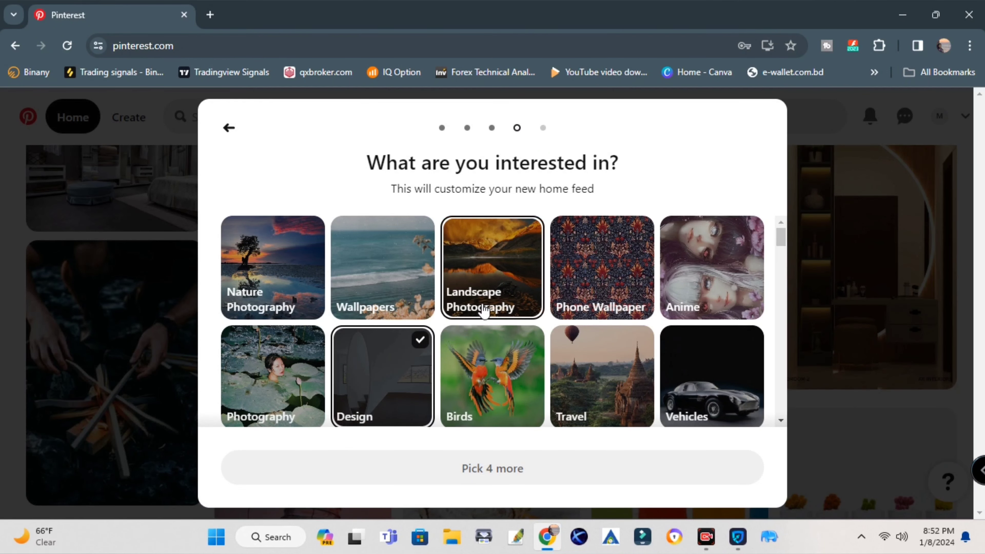
pyautogui.scroll(-2, 483, 308)
pyautogui.scroll(-4, 557, 327)
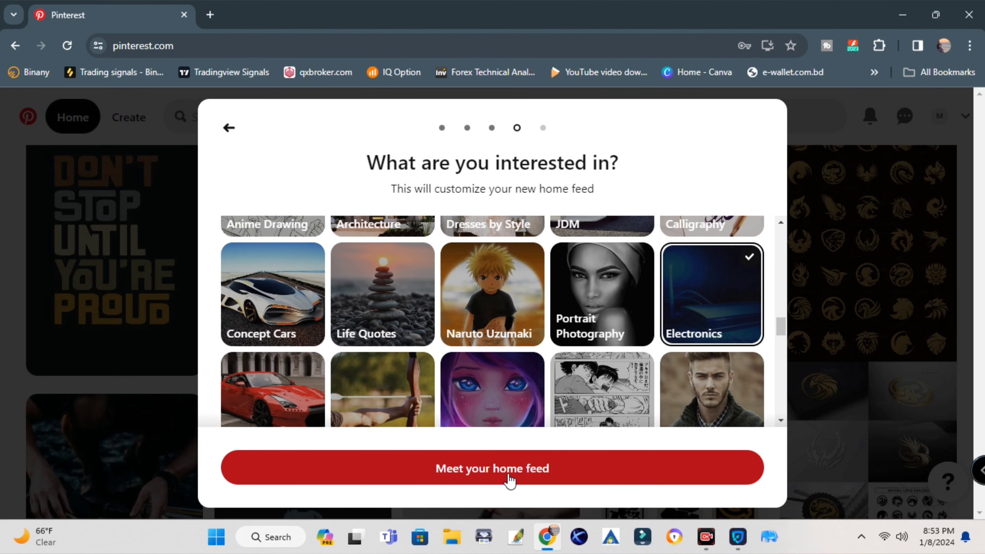
pyautogui.click(574, 479)
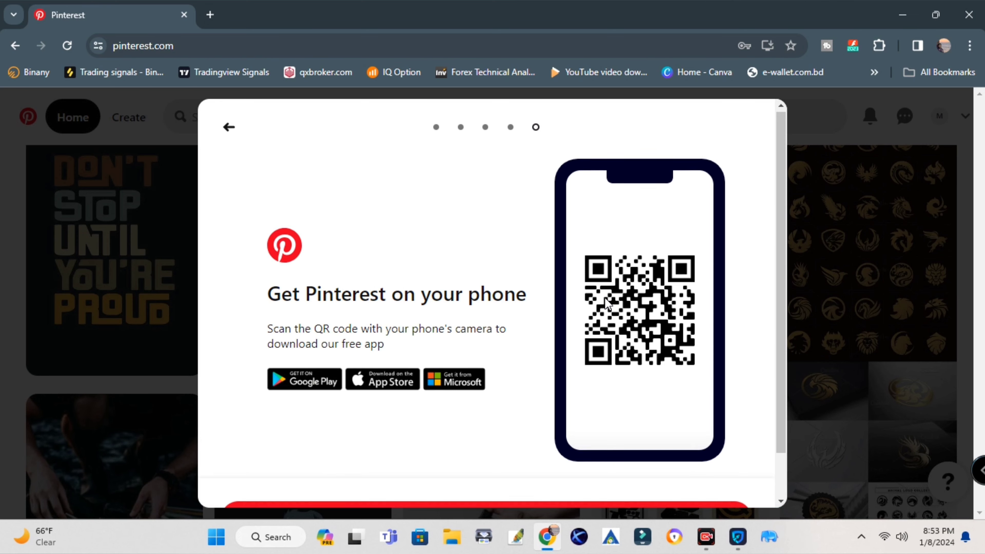
pyautogui.scroll(-2, 387, 372)
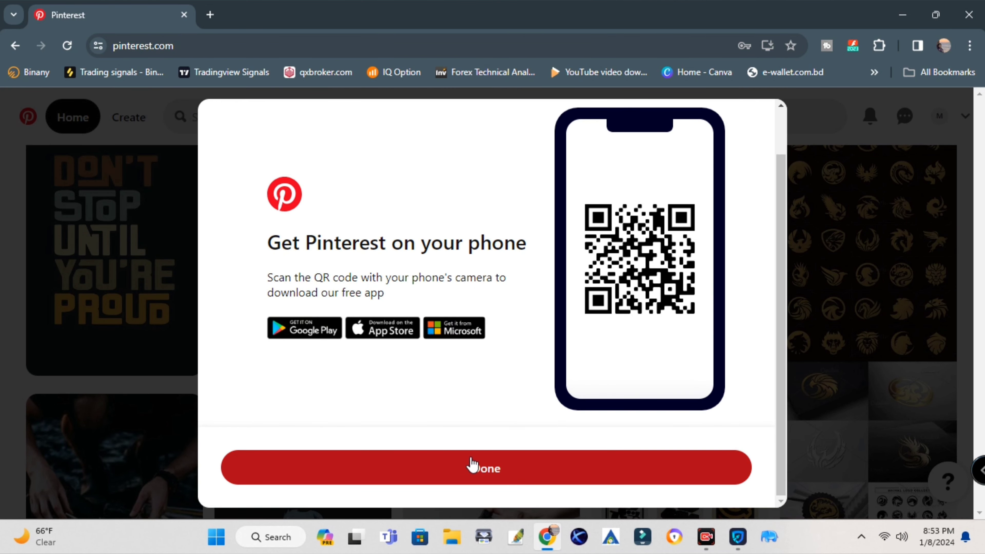
pyautogui.click(503, 479)
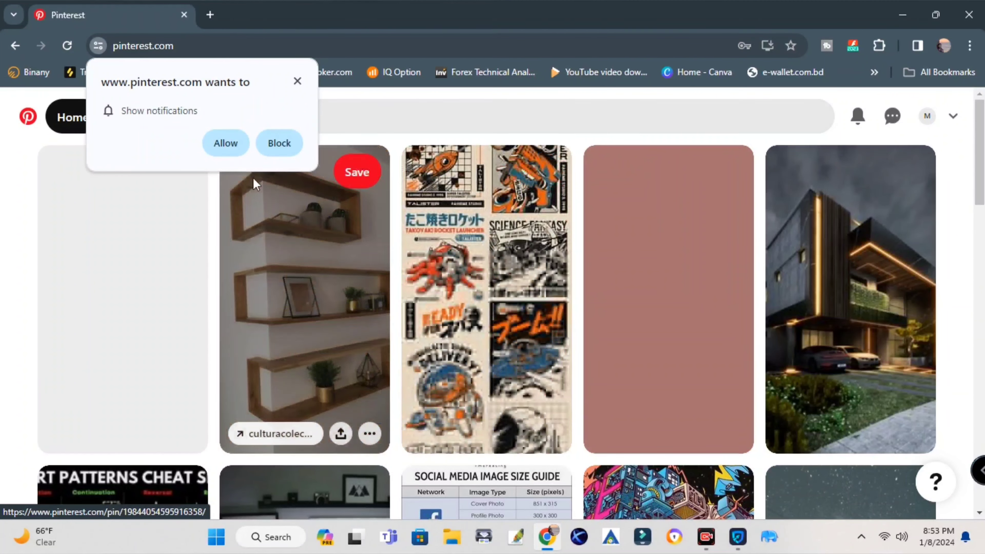
# Block Pinterest's browser notification request and go to the new account's profile page
pyautogui.click(298, 83)
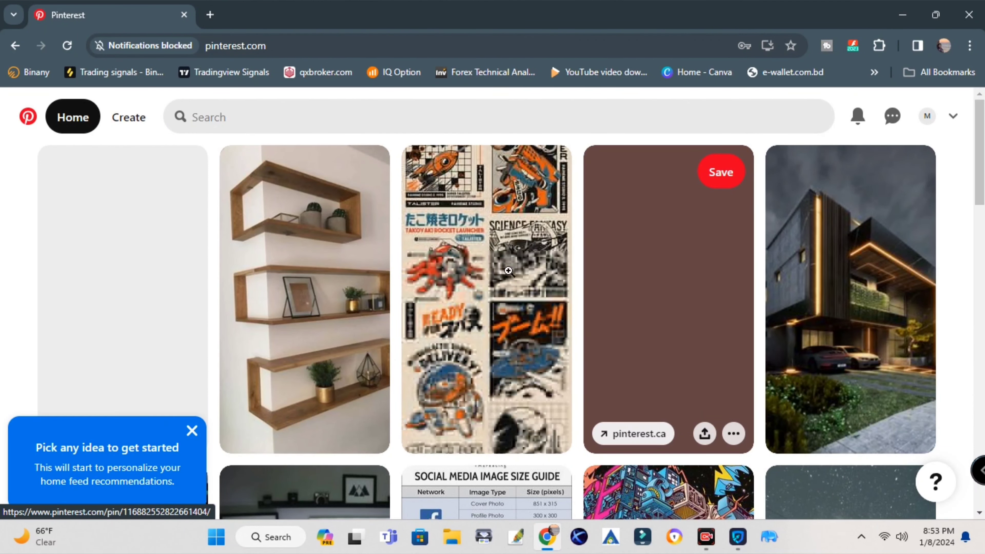
pyautogui.scroll(-6, 295, 349)
pyautogui.scroll(-5, 315, 369)
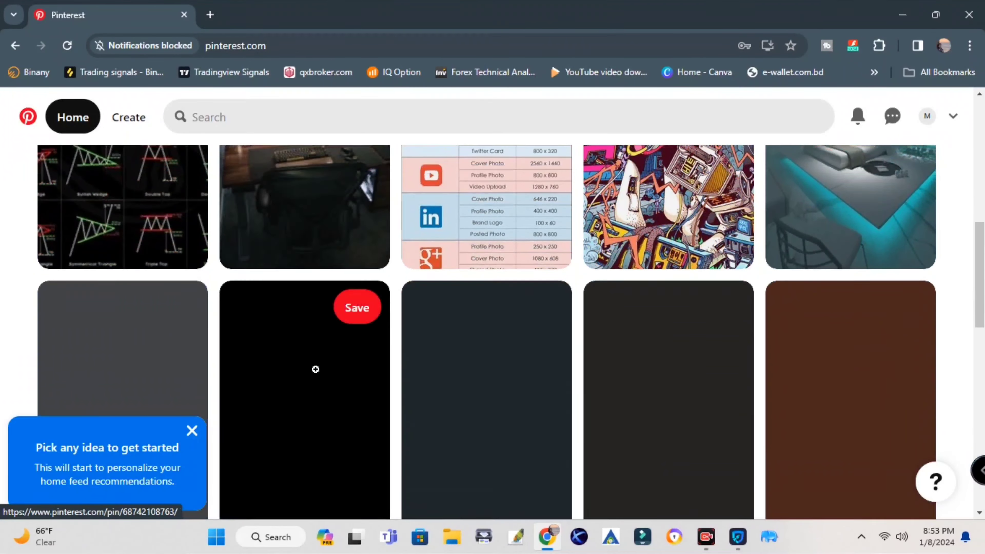
pyautogui.scroll(10, 633, 324)
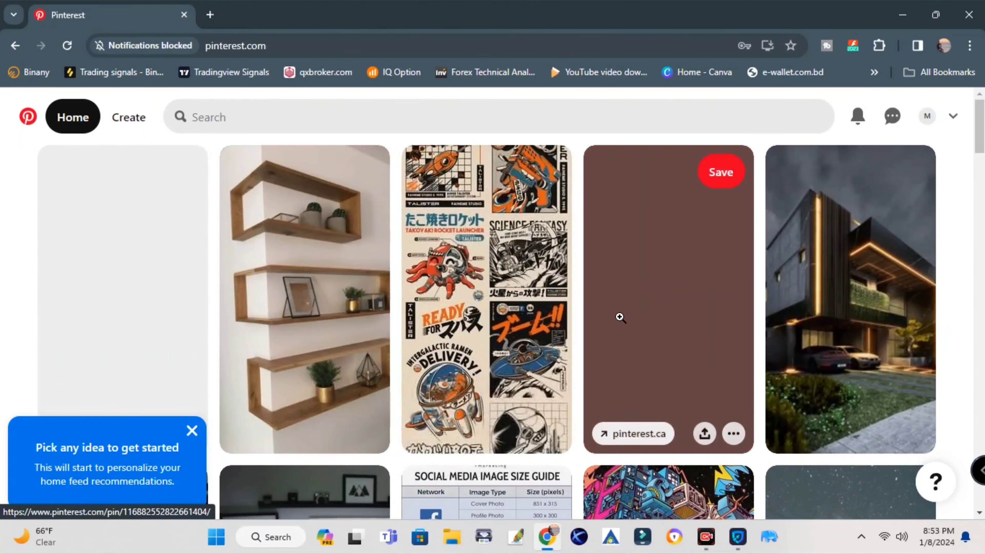
pyautogui.click(930, 123)
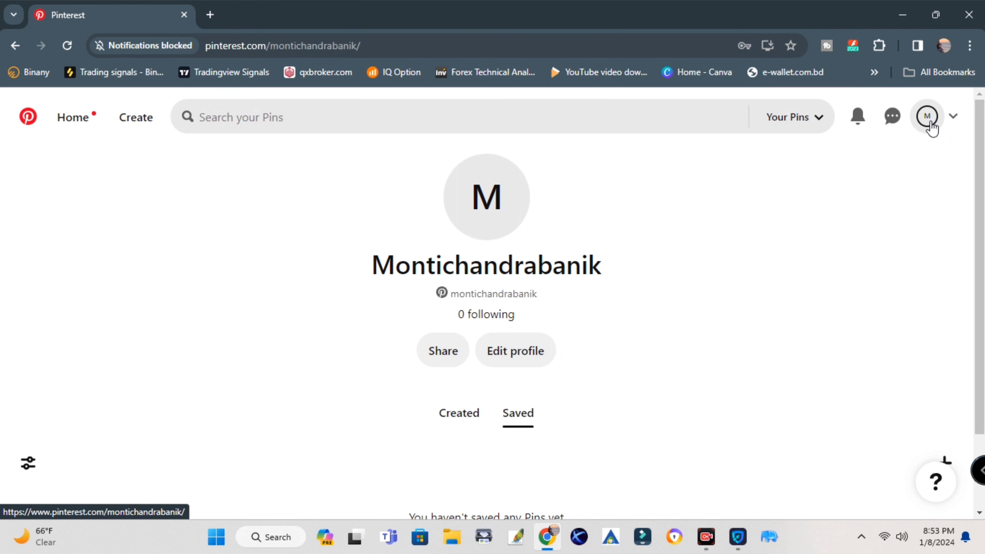
# In Edit profile, trim the surname from the first name, fill the last name, and enter the About box
pyautogui.click(502, 354)
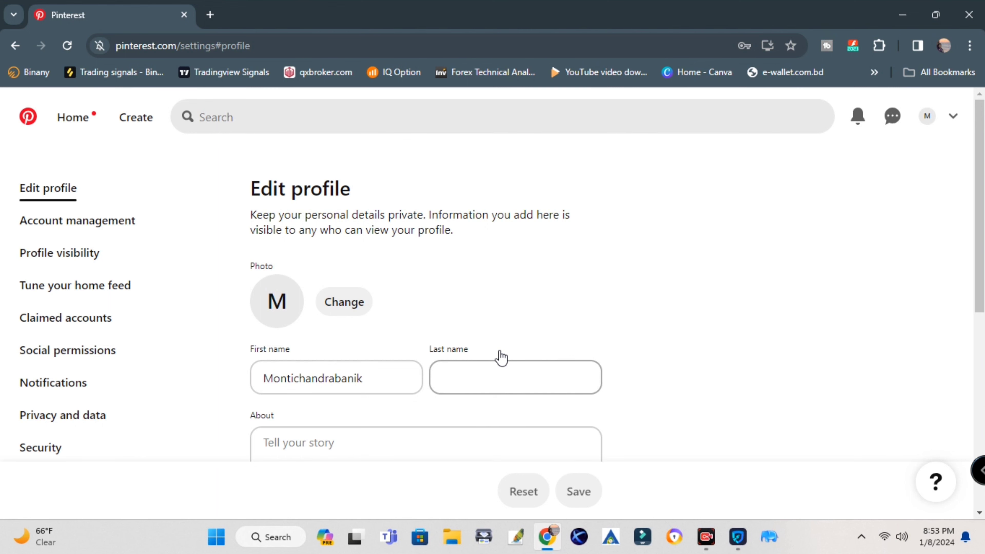
pyautogui.scroll(-2, 502, 357)
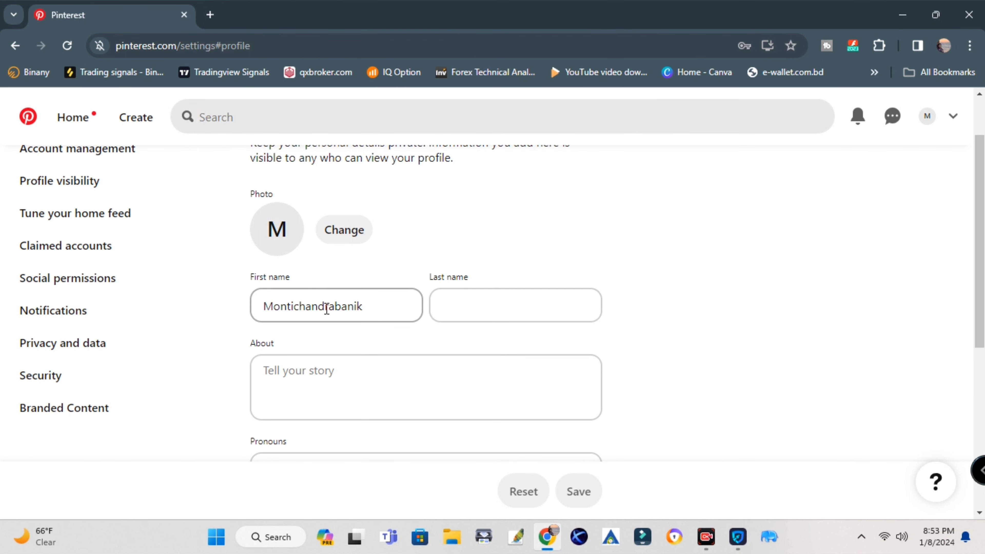
pyautogui.click(296, 308)
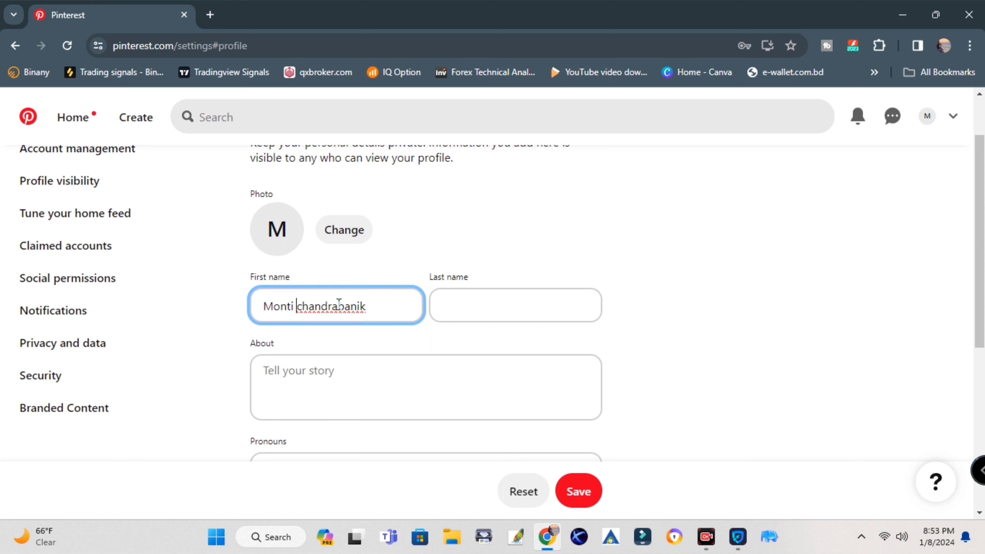
pyautogui.moveTo(339, 304); pyautogui.dragTo(405, 305)
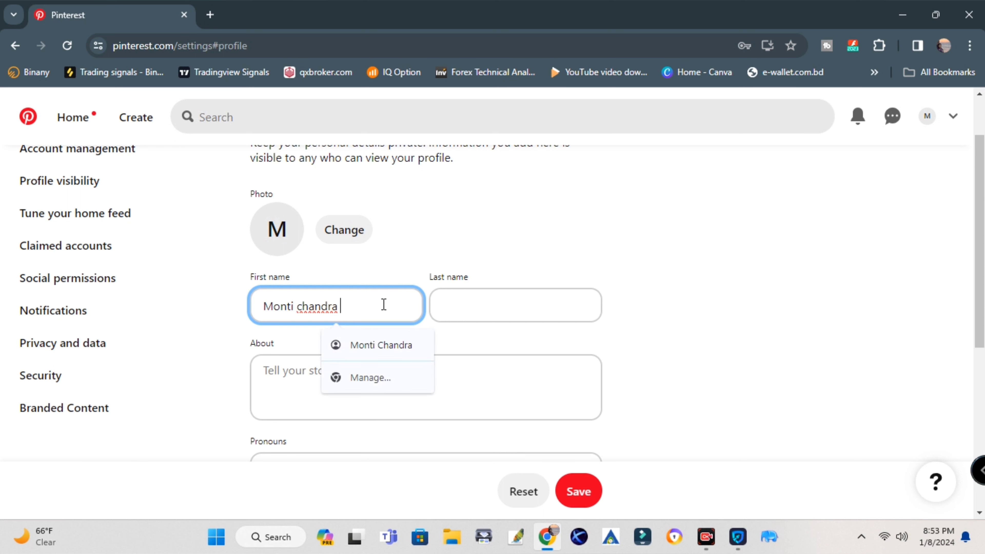
pyautogui.click(500, 315)
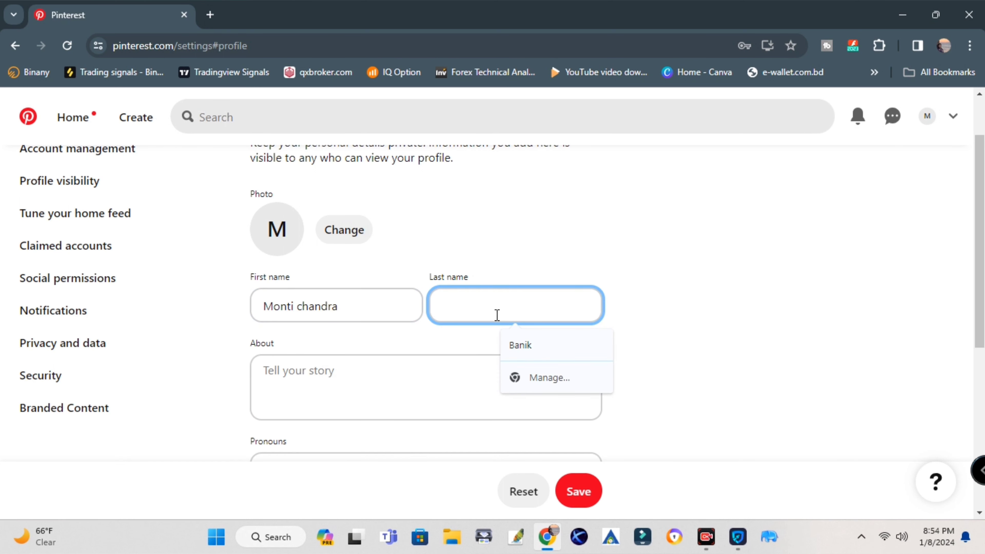
pyautogui.click(521, 345)
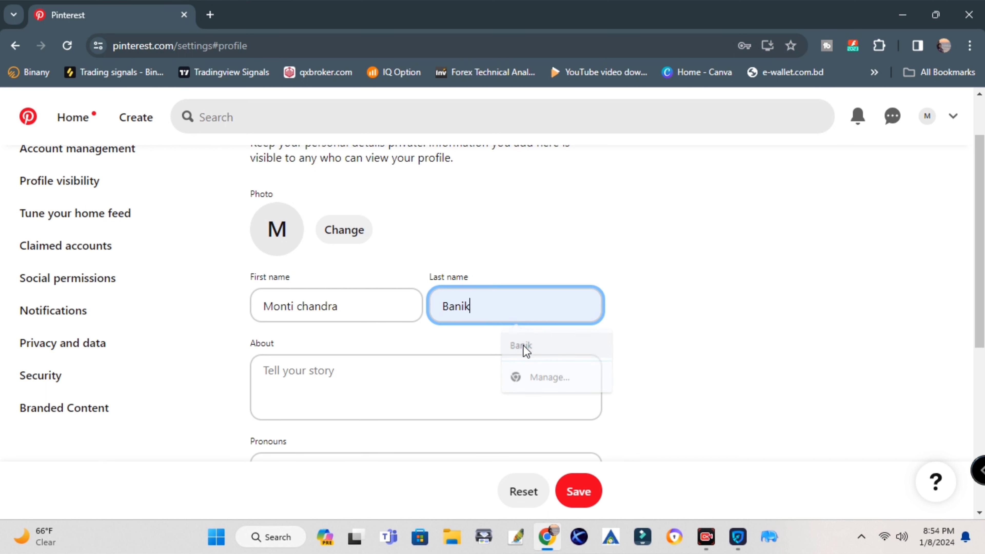
pyautogui.click(337, 379)
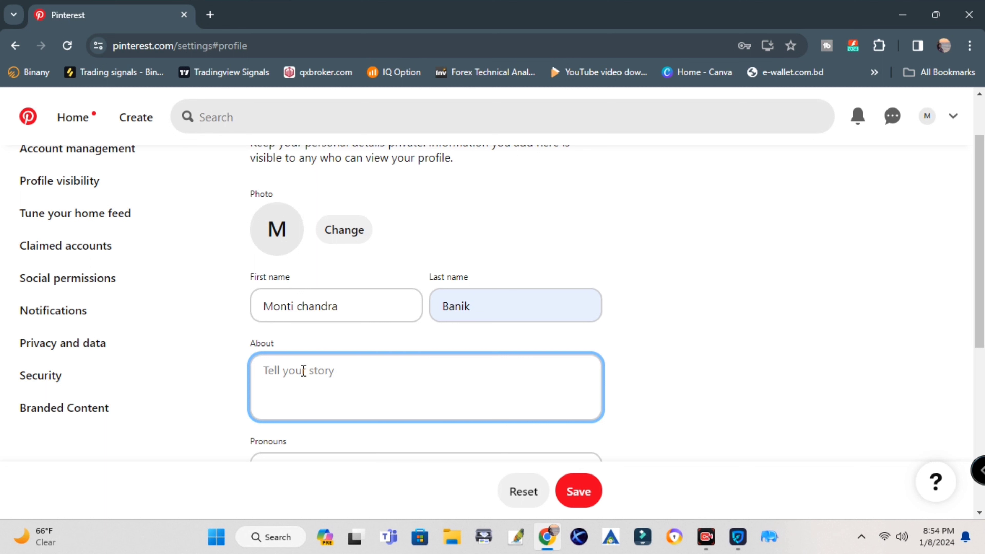
# Write an About text describing a video content creator and paste the YouTube channel URL as website
pyautogui.write("I'am")
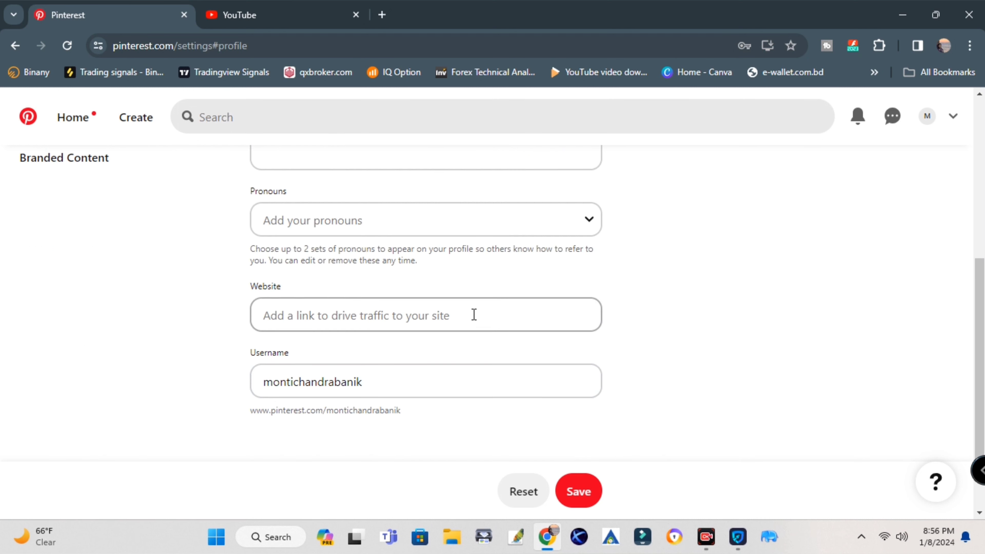
pyautogui.scroll(2, 334, 266)
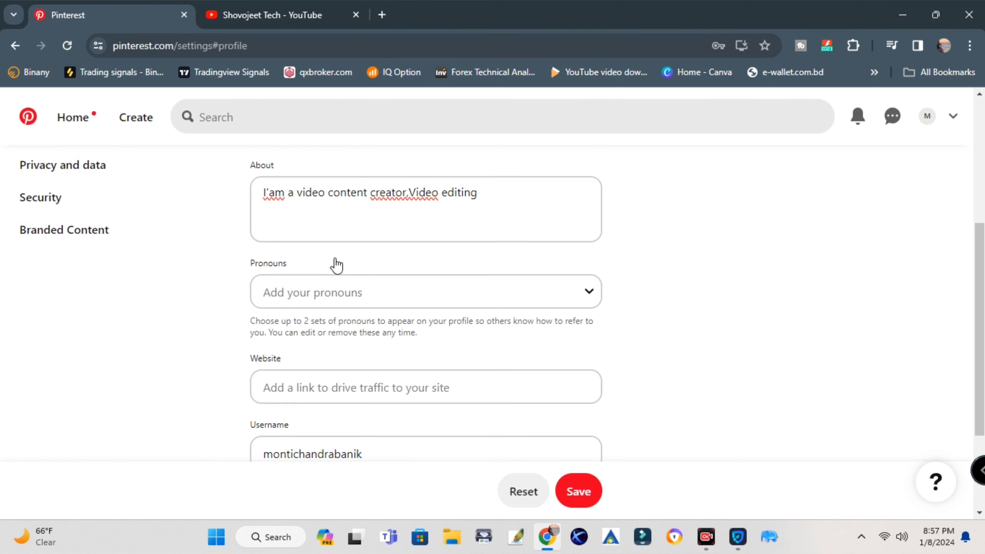
pyautogui.scroll(-2, 340, 269)
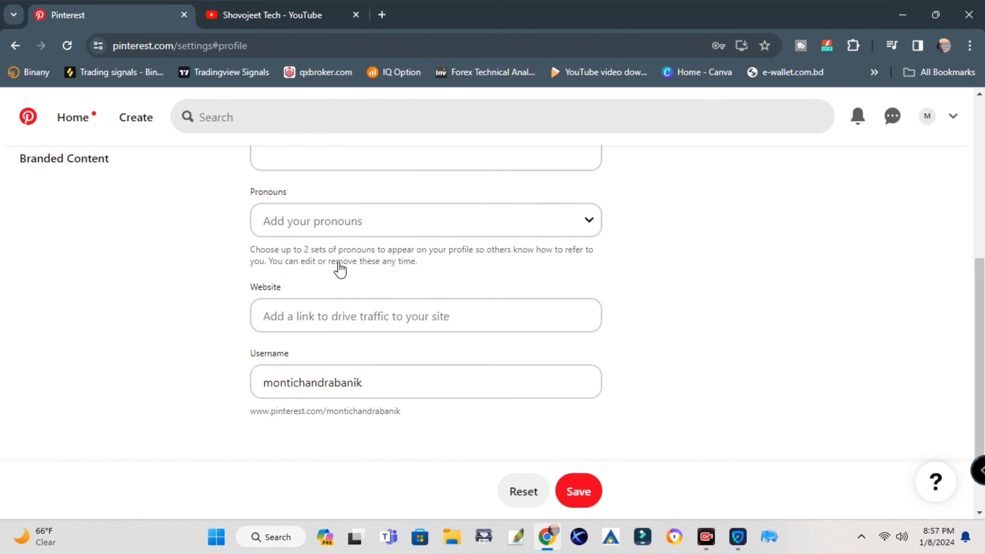
pyautogui.click(315, 319)
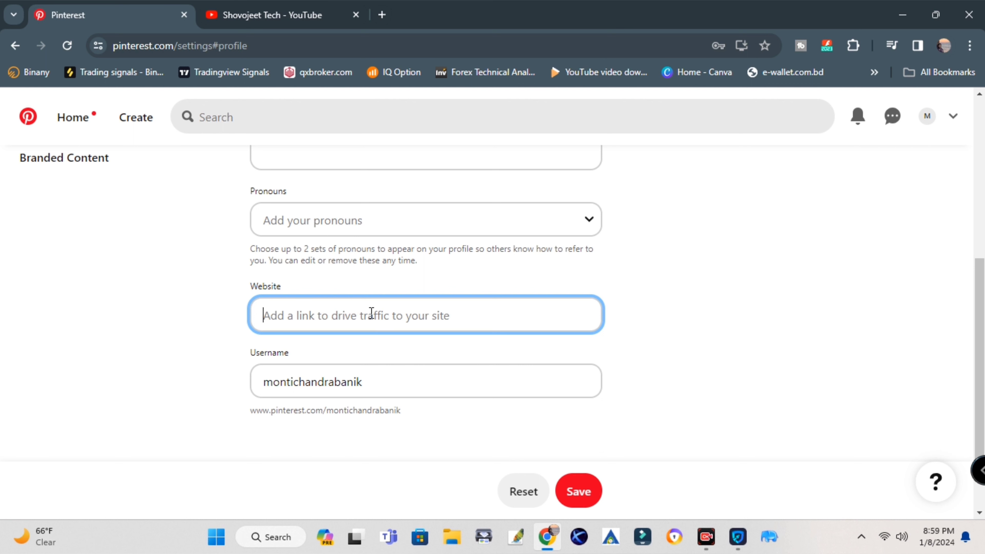
pyautogui.write('https://www.youtube.com/channel/UCKXjxYc4XTuExugafWG4iyw')
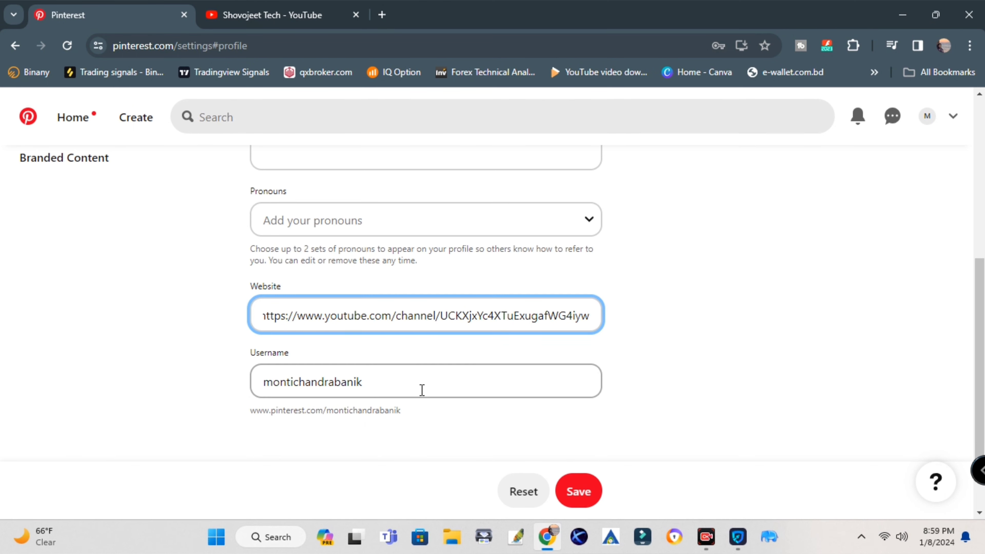
pyautogui.scroll(8, 421, 389)
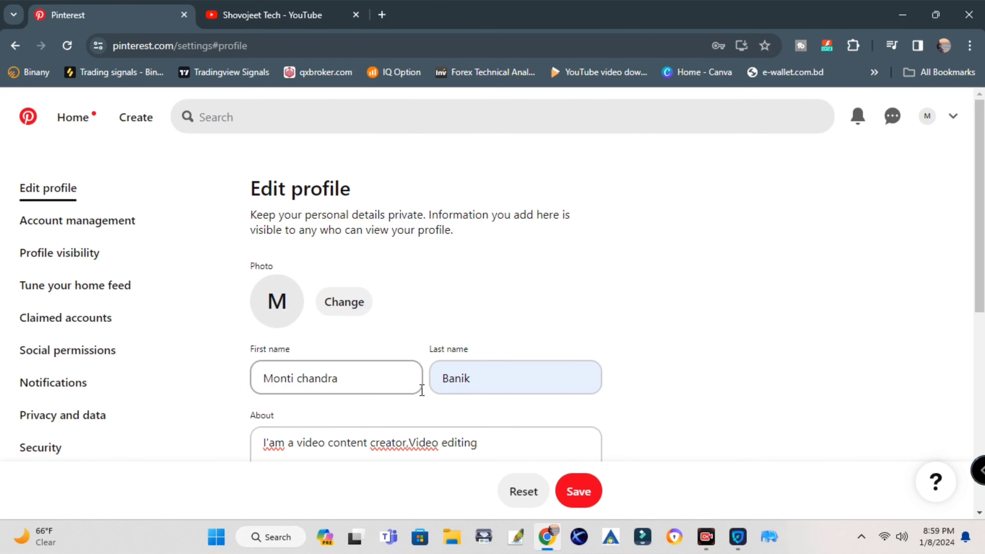
# Upload IMG_5476 from New folder as the profile photo and save the profile
pyautogui.click(356, 317)
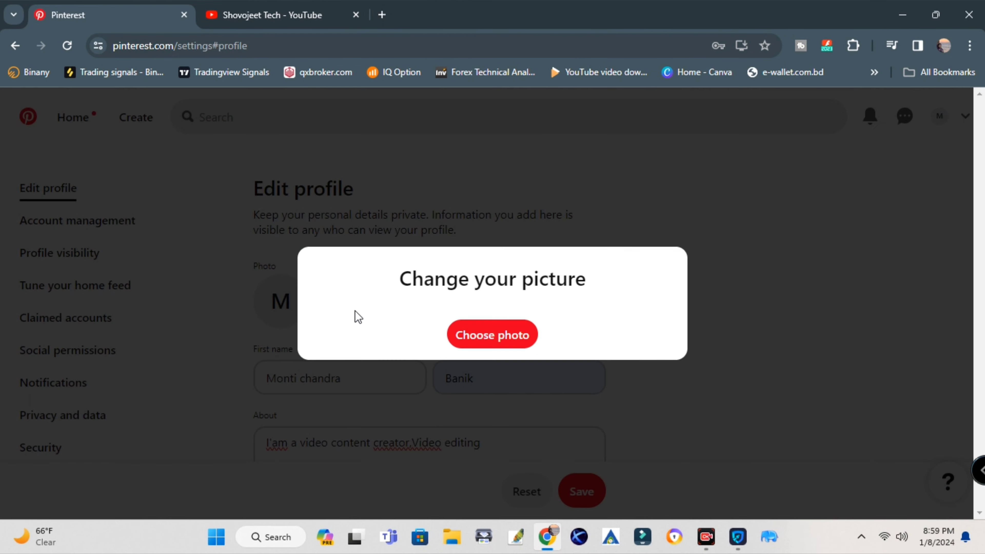
pyautogui.click(496, 337)
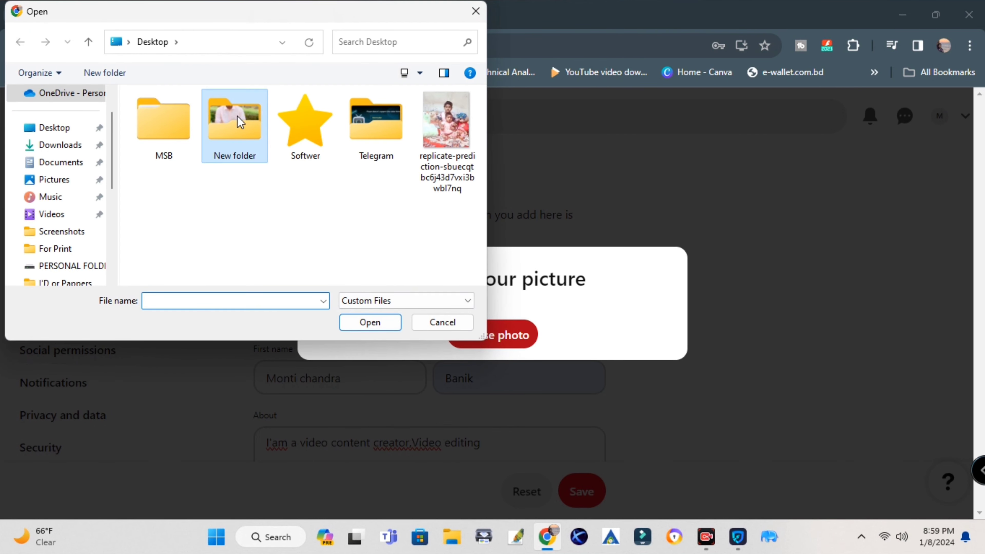
pyautogui.doubleClick(236, 123)
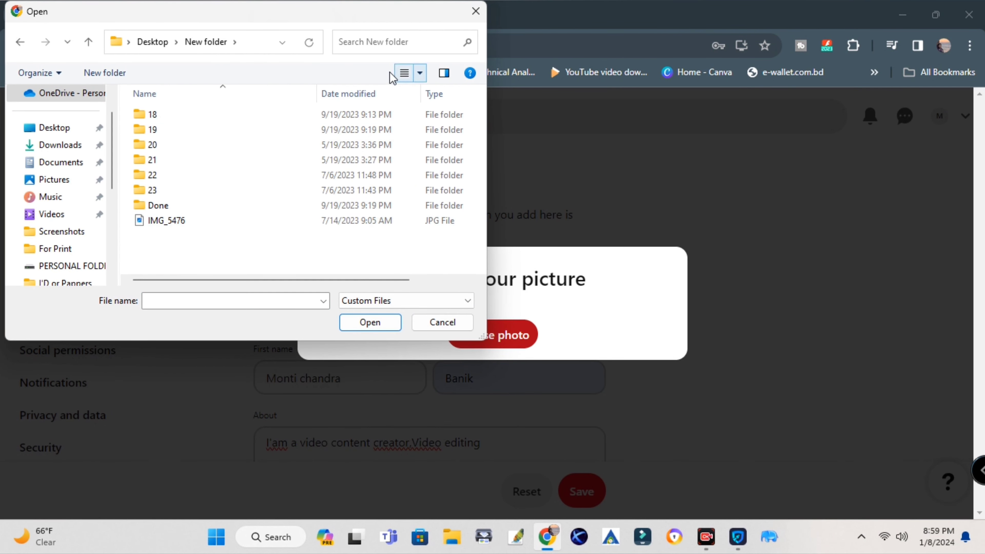
pyautogui.click(175, 224)
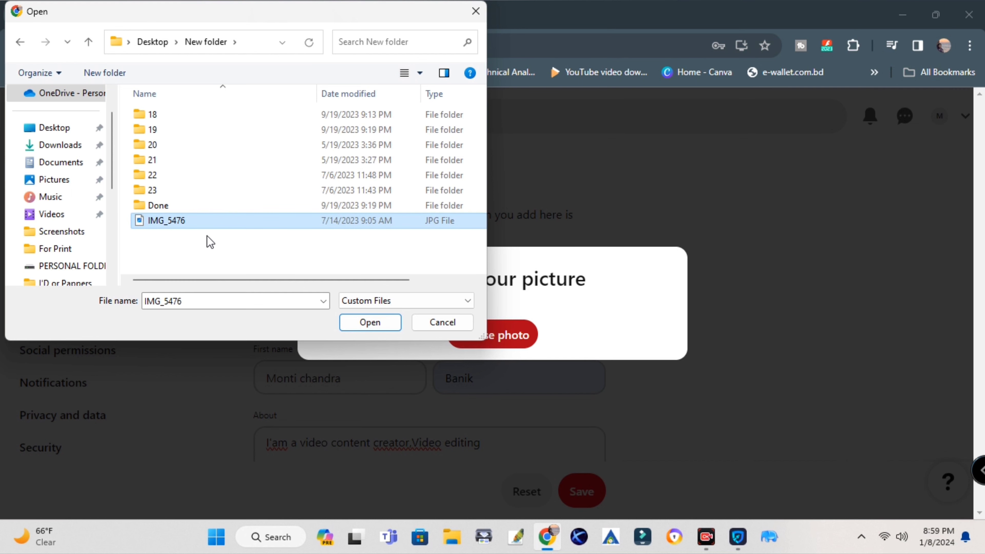
pyautogui.click(399, 94)
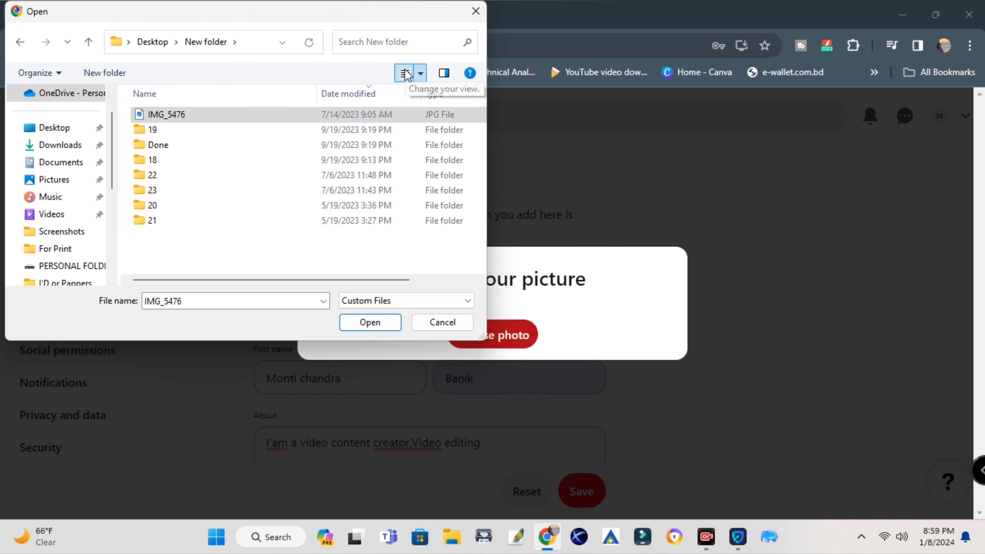
pyautogui.press('Return')
pyautogui.scroll(-1, 659, 407)
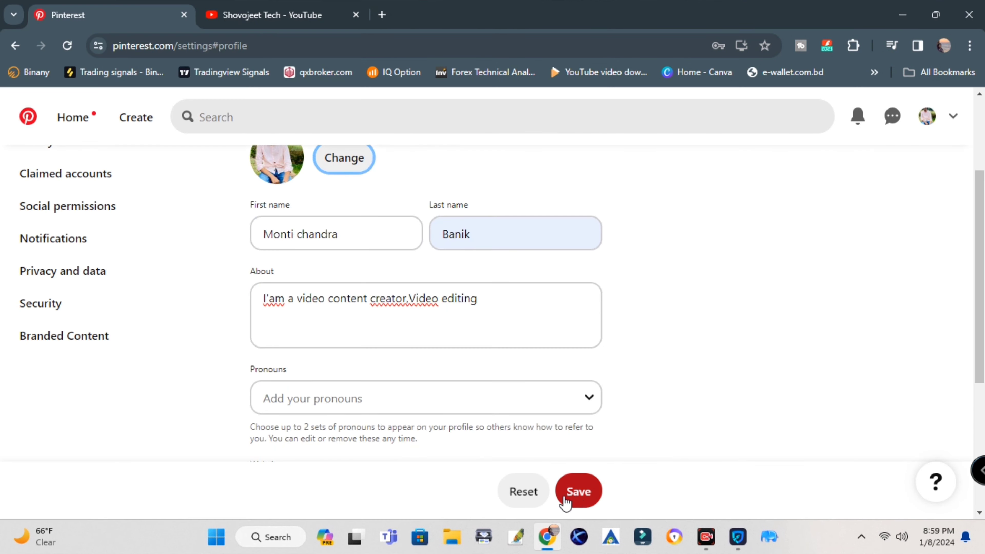
pyautogui.click(578, 492)
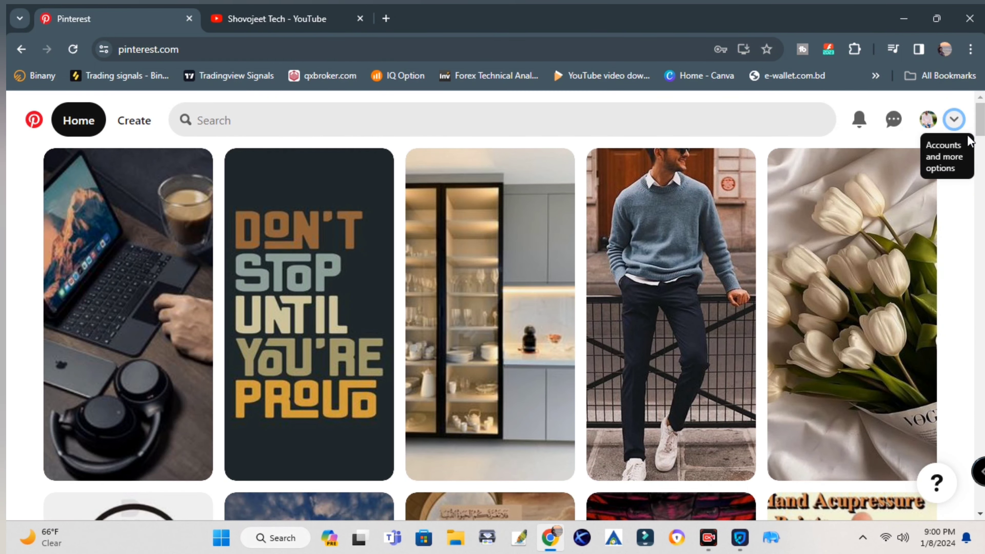
# Choose Convert to business from the accounts menu and confirm the free business account upgrade
pyautogui.click(954, 120)
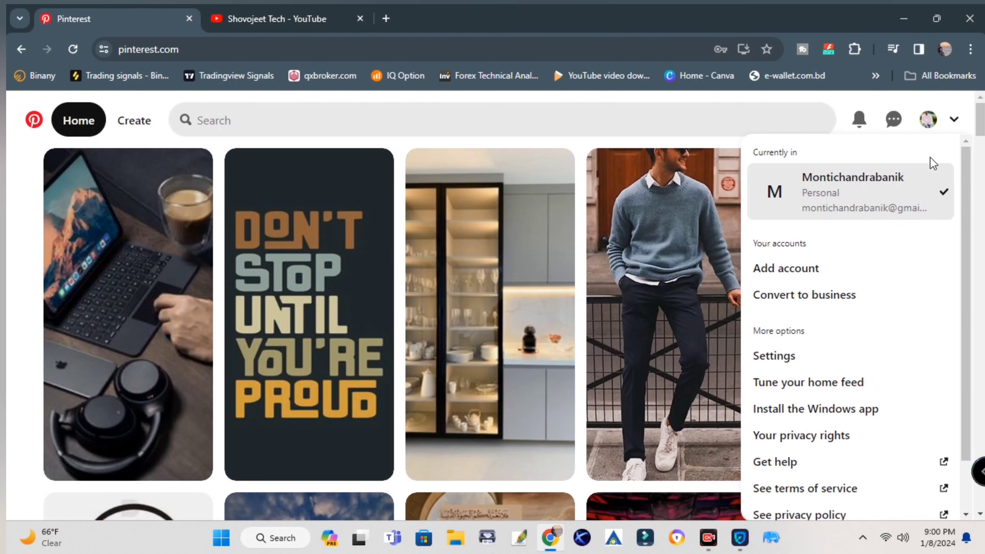
pyautogui.click(865, 299)
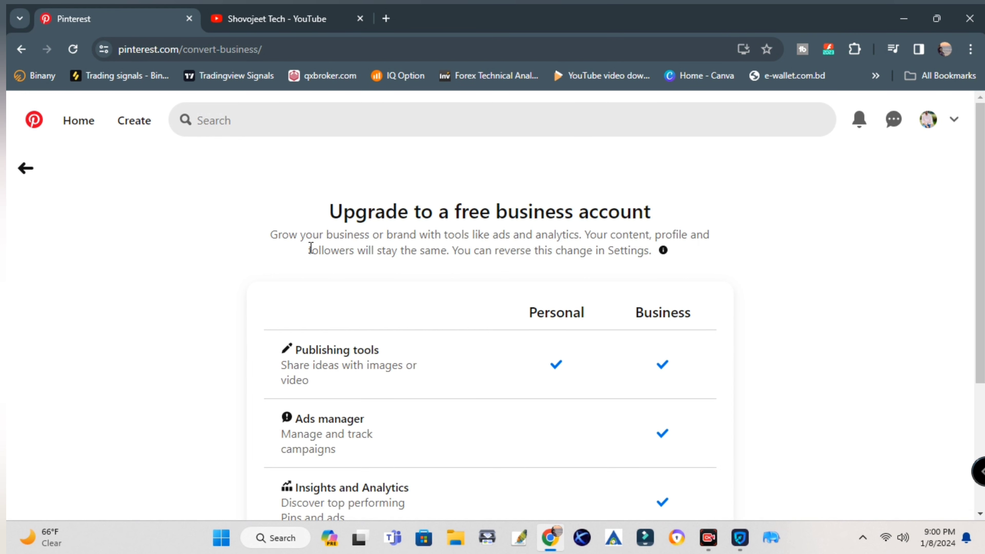
pyautogui.scroll(-5, 305, 269)
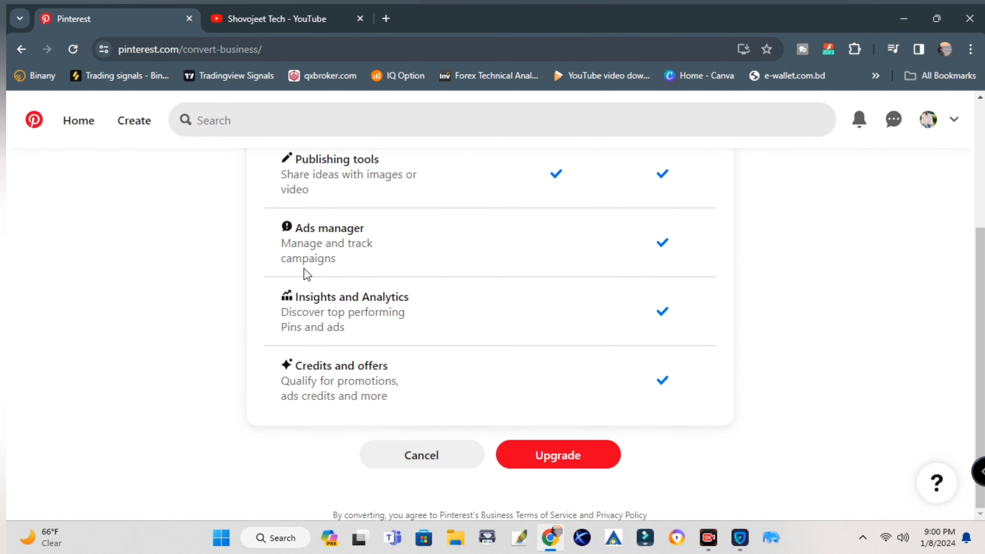
pyautogui.scroll(5, 307, 273)
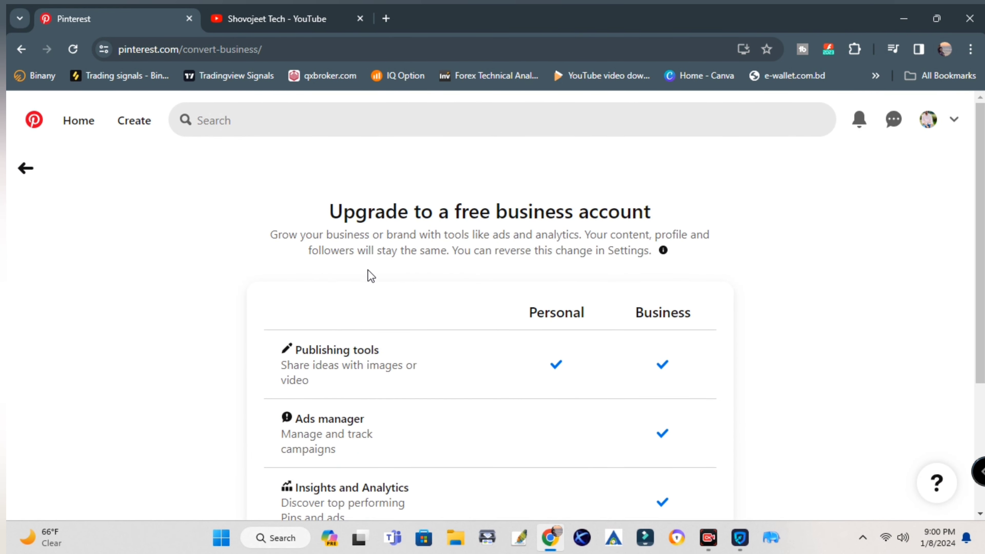
pyautogui.scroll(-3, 367, 270)
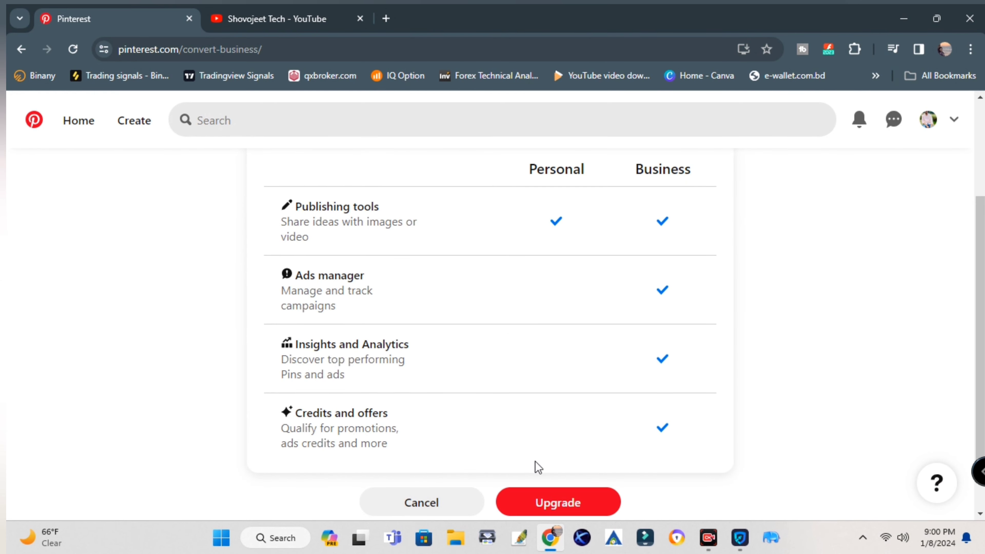
pyautogui.scroll(-1, 539, 467)
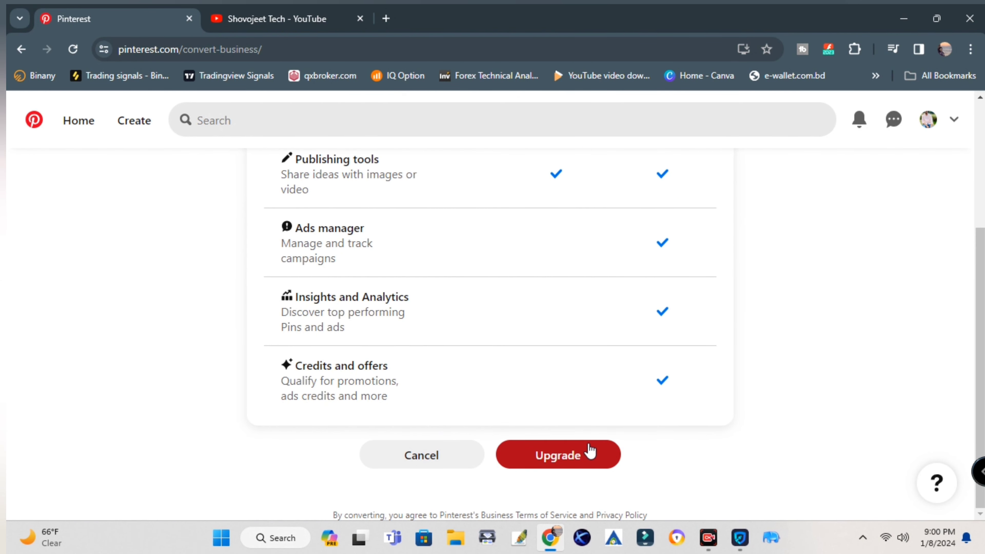
pyautogui.click(565, 455)
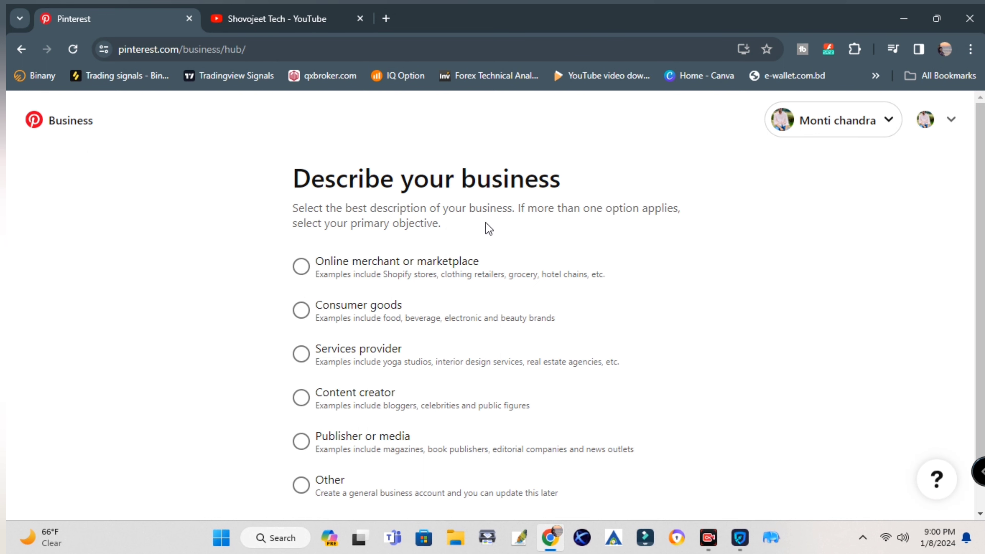
# Select Content creator as the business type and proceed to the business details form
pyautogui.scroll(-1, 487, 222)
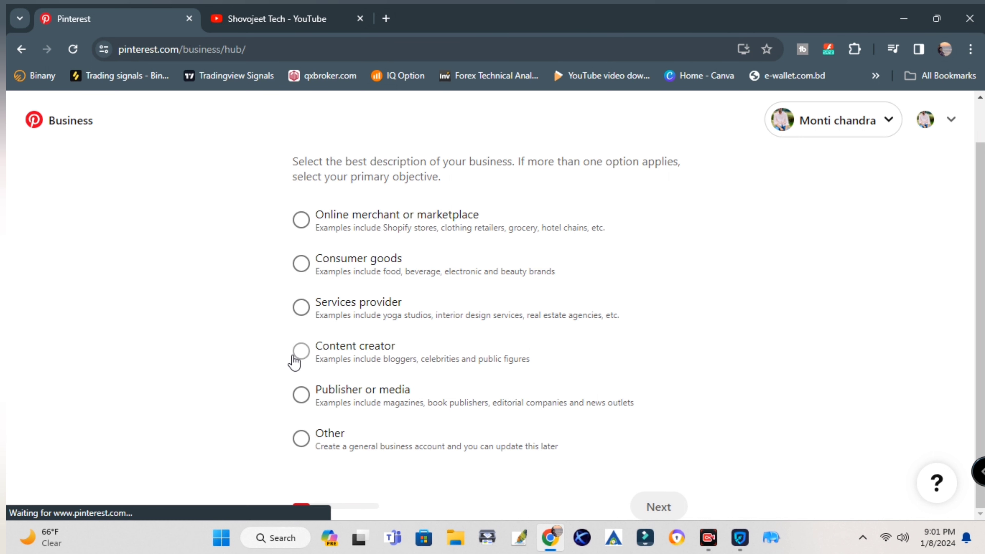
pyautogui.click(448, 346)
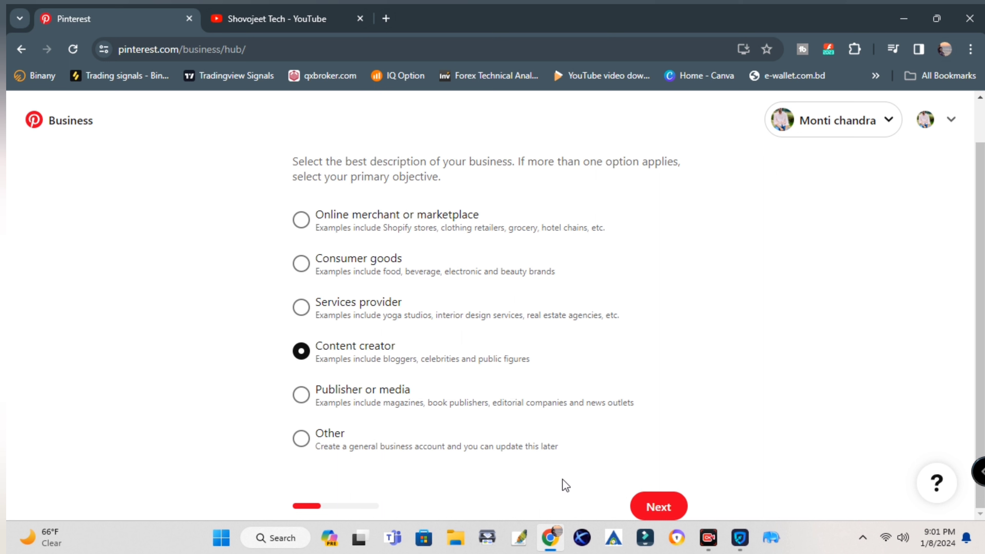
pyautogui.click(311, 403)
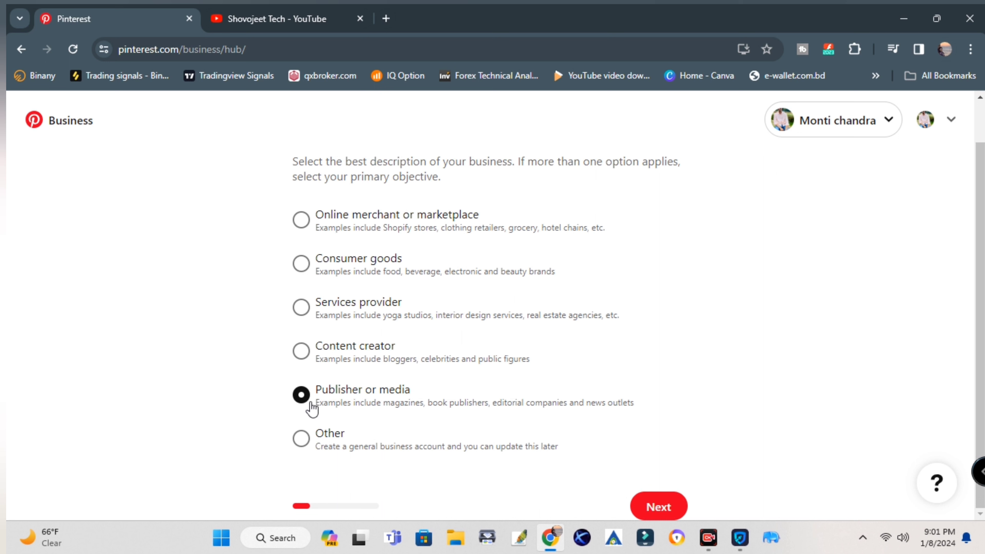
pyautogui.click(310, 358)
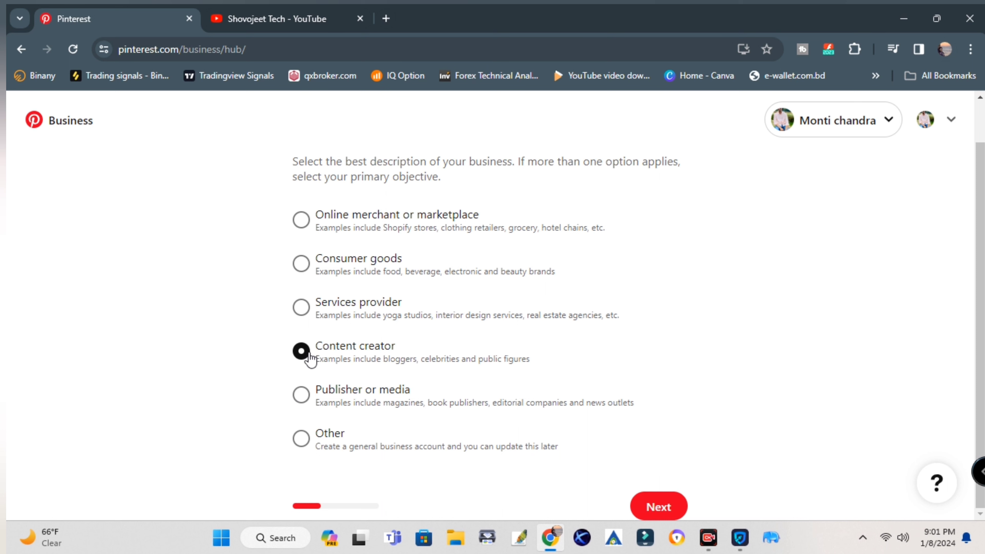
pyautogui.click(658, 506)
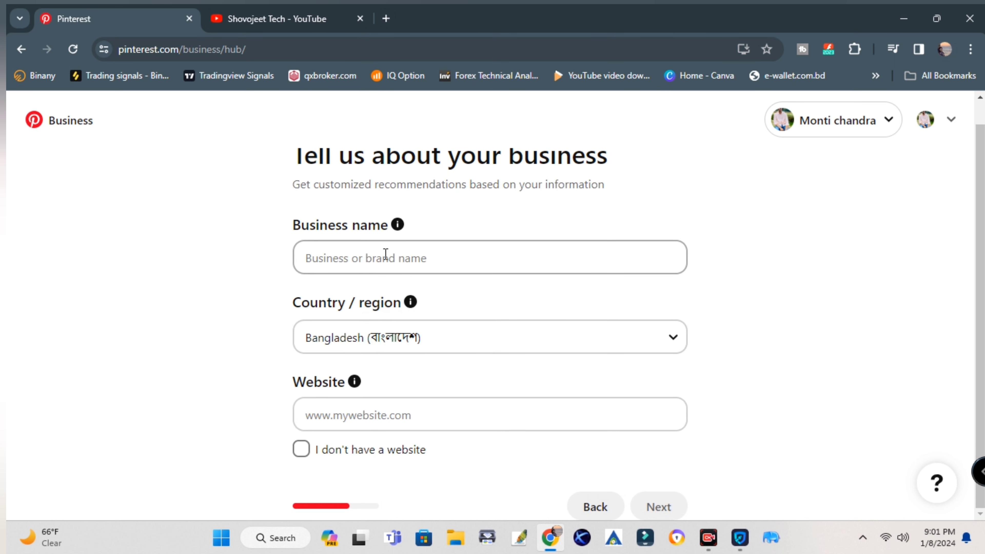
# Enter 'ShovojeetTech' as the business name and paste the YouTube channel link as its website
pyautogui.click(377, 256)
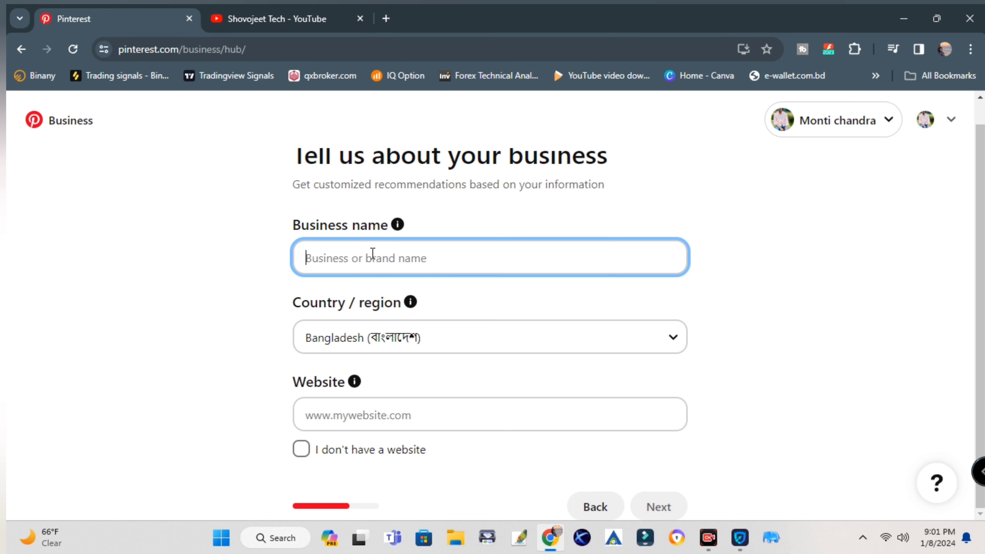
pyautogui.write('Shov')
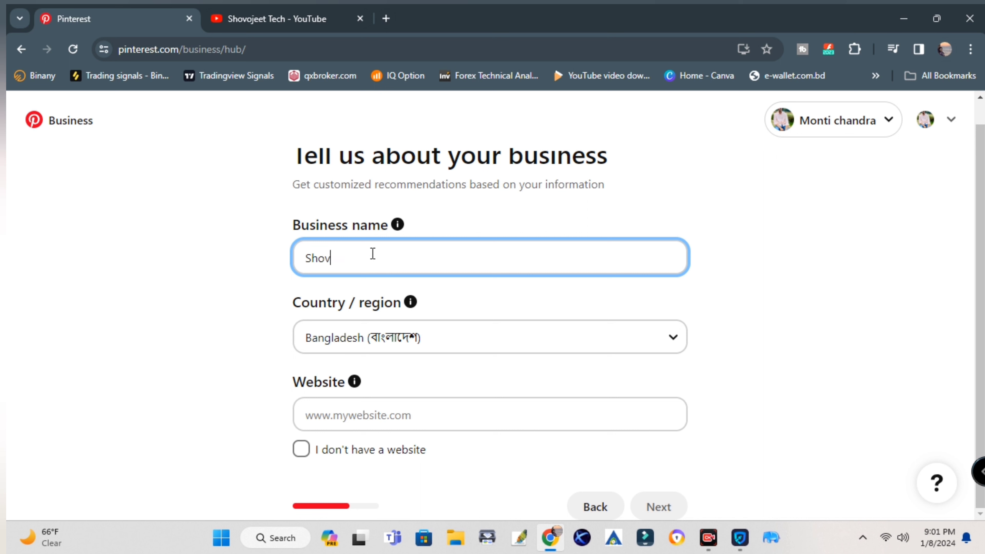
pyautogui.write('ojeetTech')
pyautogui.click(389, 428)
pyautogui.write('https://www.youtube.com/channel/UCKXjxYc4XTuExugafWG4iyw')
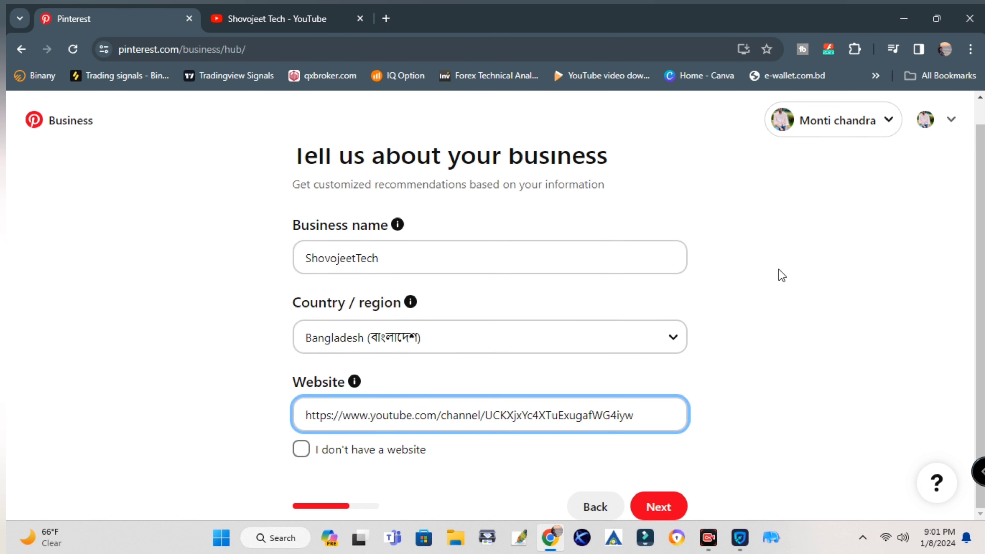
pyautogui.click(660, 506)
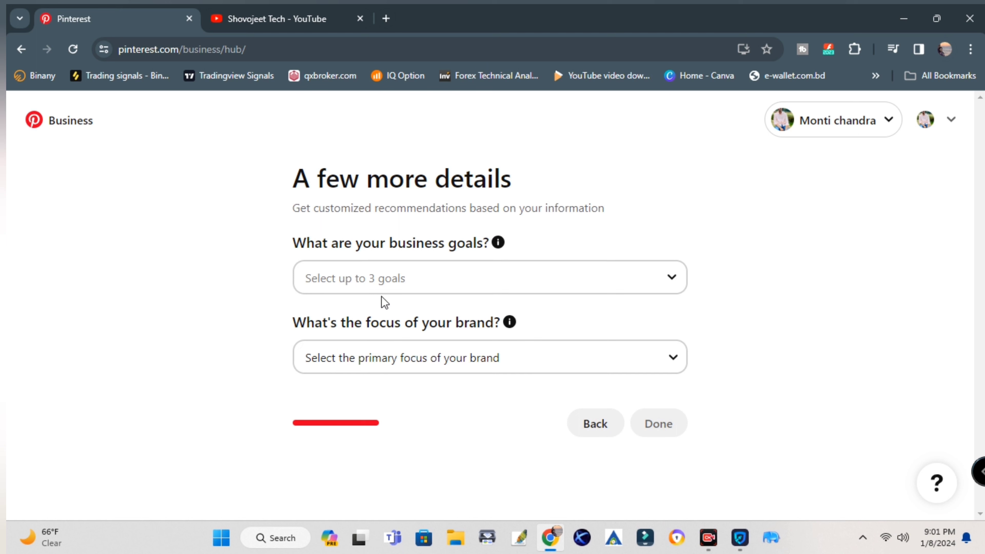
# Choose 'Create content on Pinterest to grow an audience' as the goal and 'Other' as brand focus, then submit
pyautogui.click(367, 275)
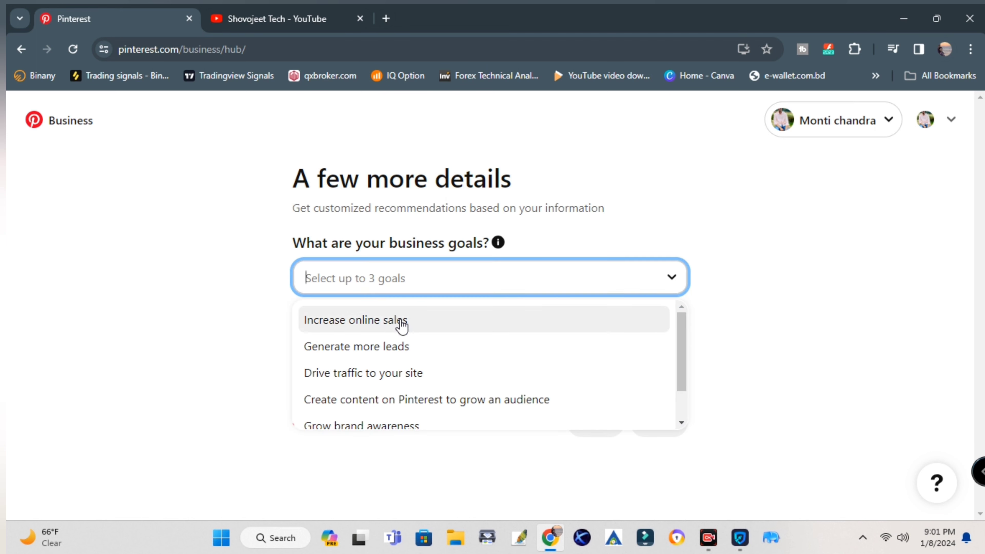
pyautogui.scroll(-1, 442, 363)
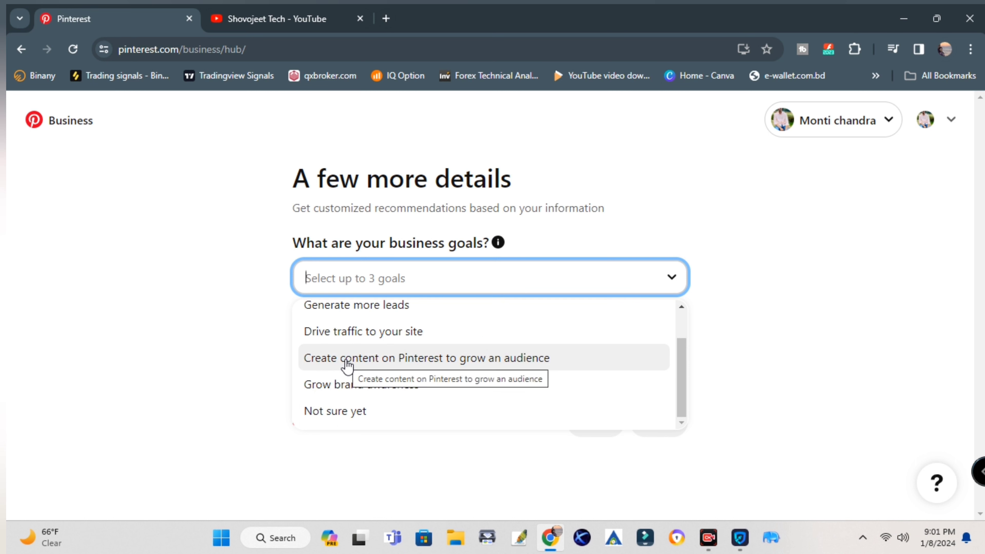
pyautogui.click(371, 366)
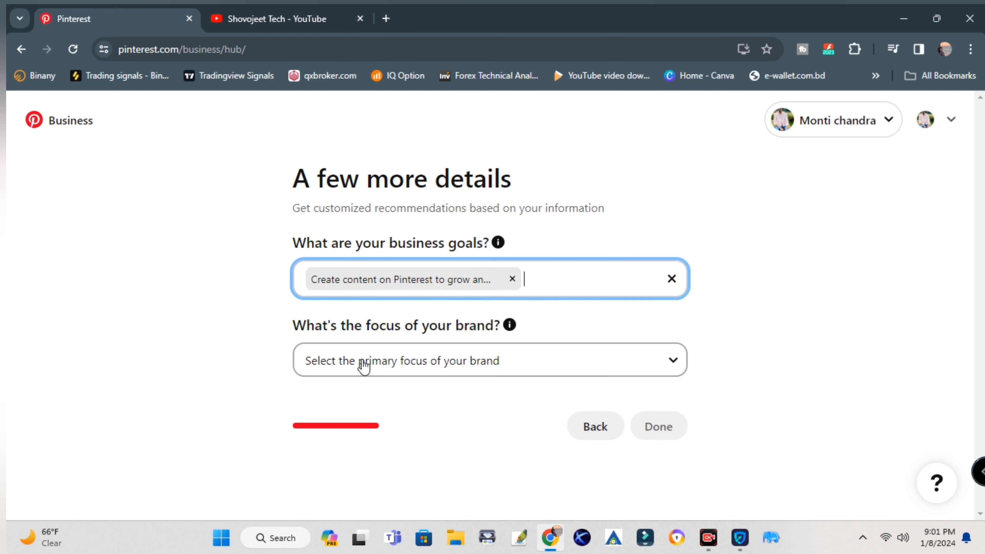
pyautogui.click(401, 382)
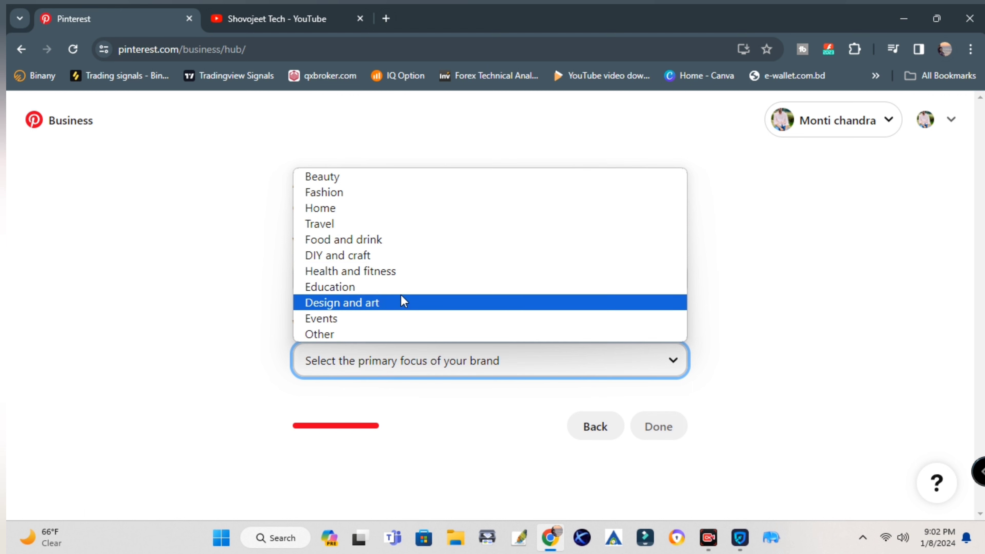
pyautogui.click(332, 335)
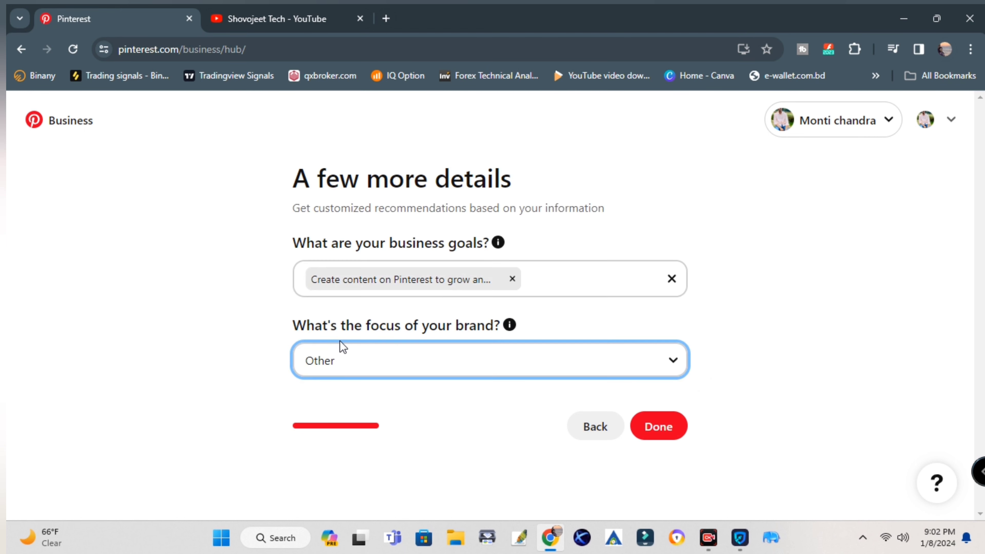
pyautogui.click(661, 430)
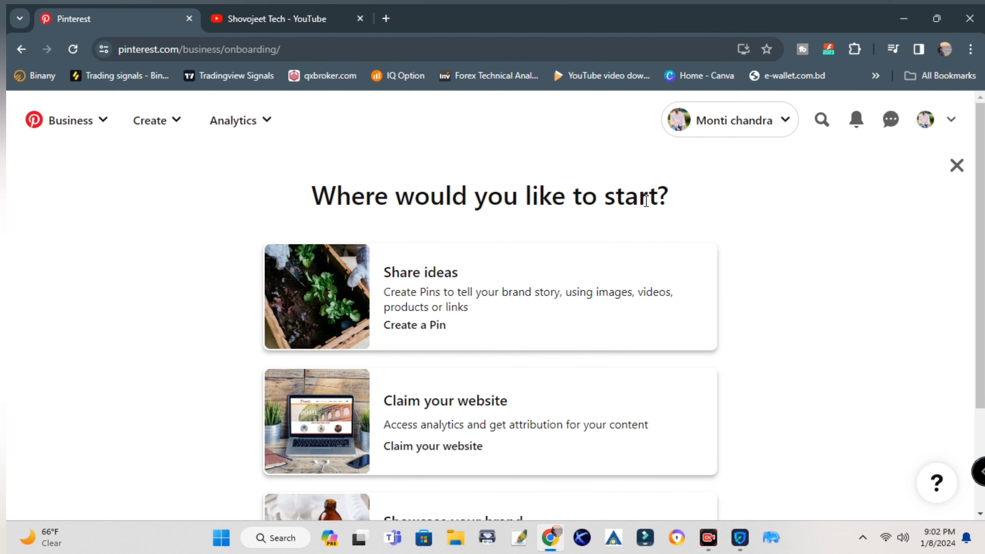
# Pick the 'Showcase your brand' card as the starting point and continue
pyautogui.scroll(-2, 644, 209)
pyautogui.scroll(-2, 543, 419)
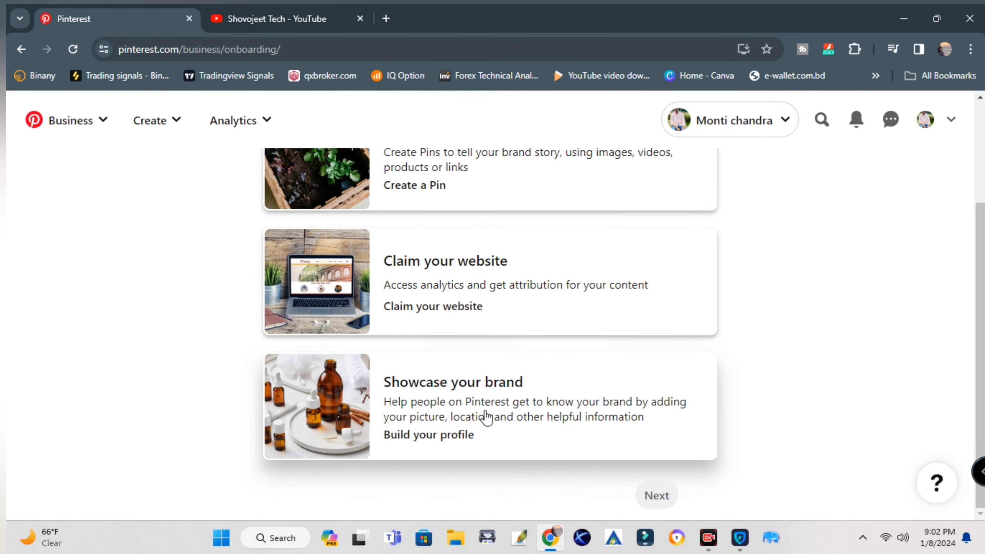
pyautogui.scroll(2, 487, 417)
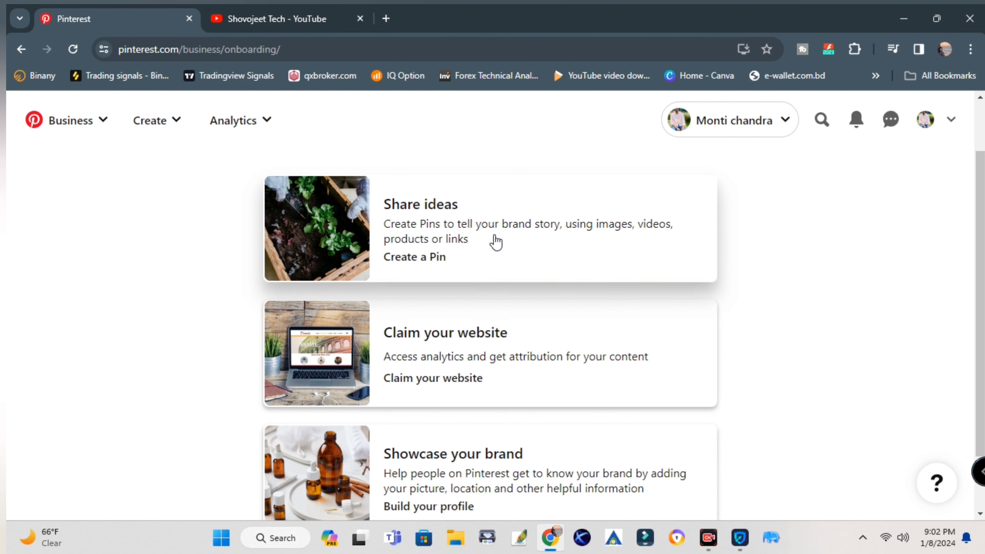
pyautogui.scroll(-2, 388, 451)
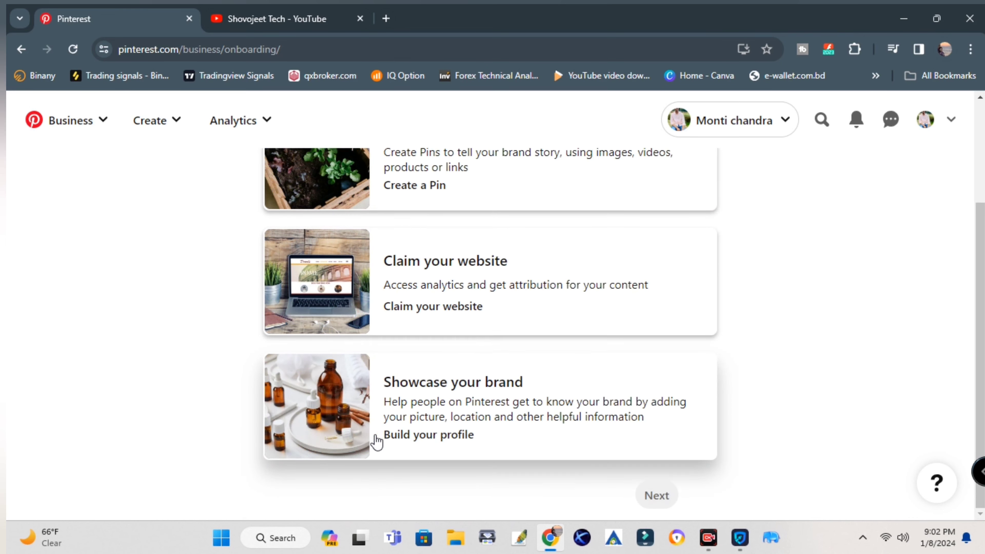
pyautogui.click(350, 409)
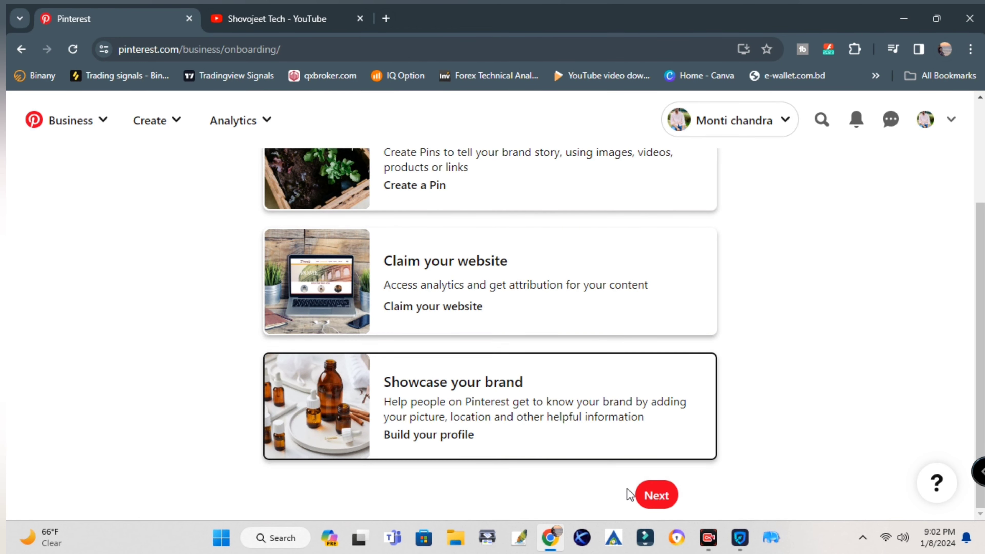
pyautogui.click(654, 496)
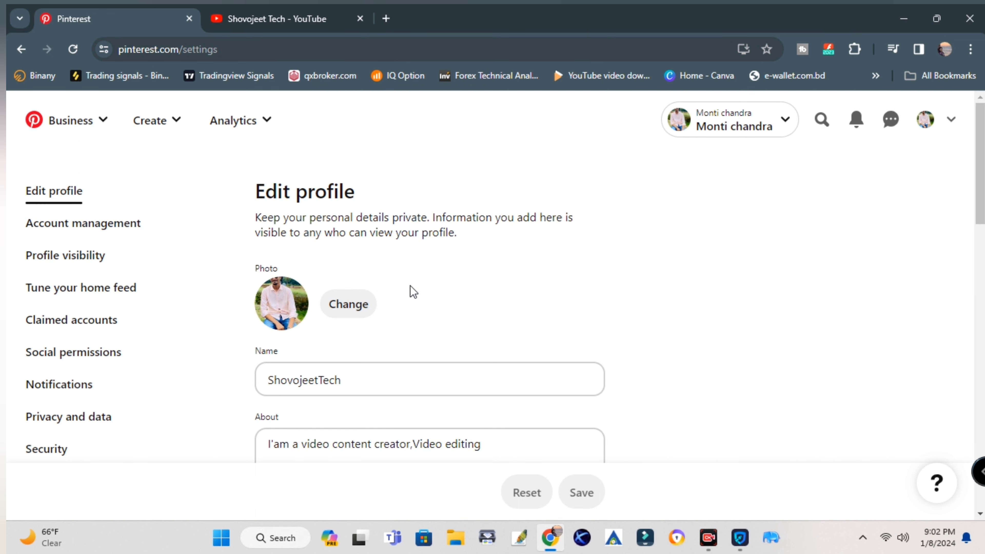
# Enter the contact e-mail address on the Edit profile page
pyautogui.scroll(-5, 412, 290)
pyautogui.scroll(-7, 415, 290)
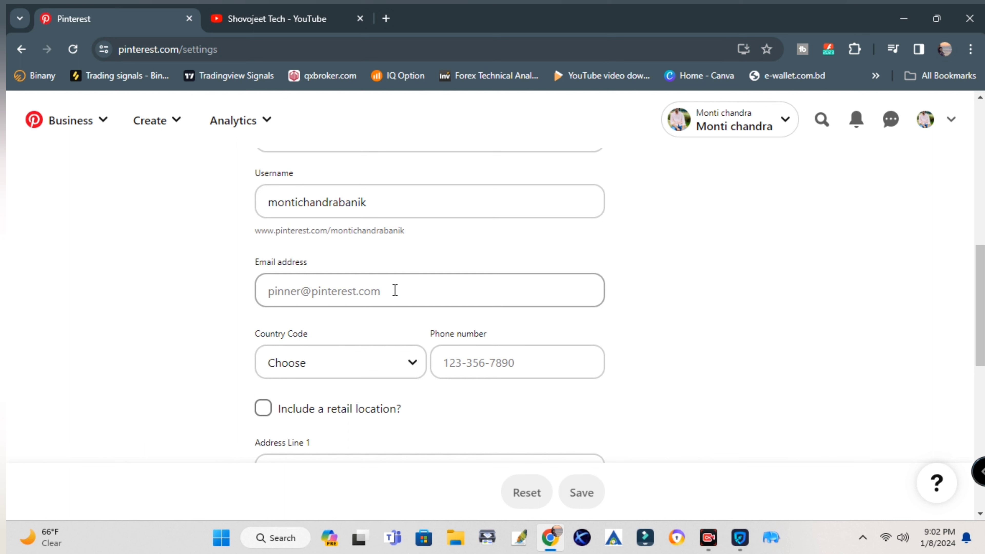
pyautogui.click(305, 290)
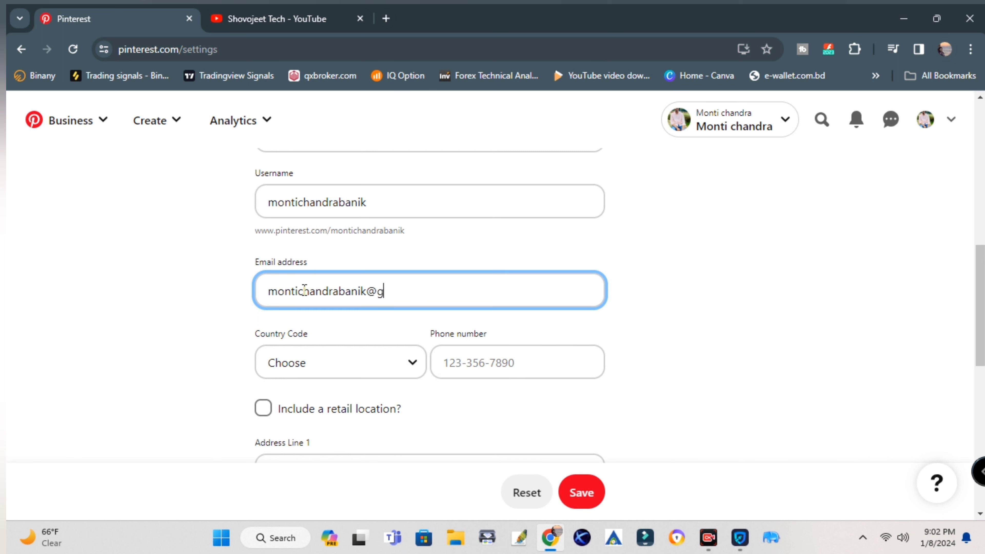
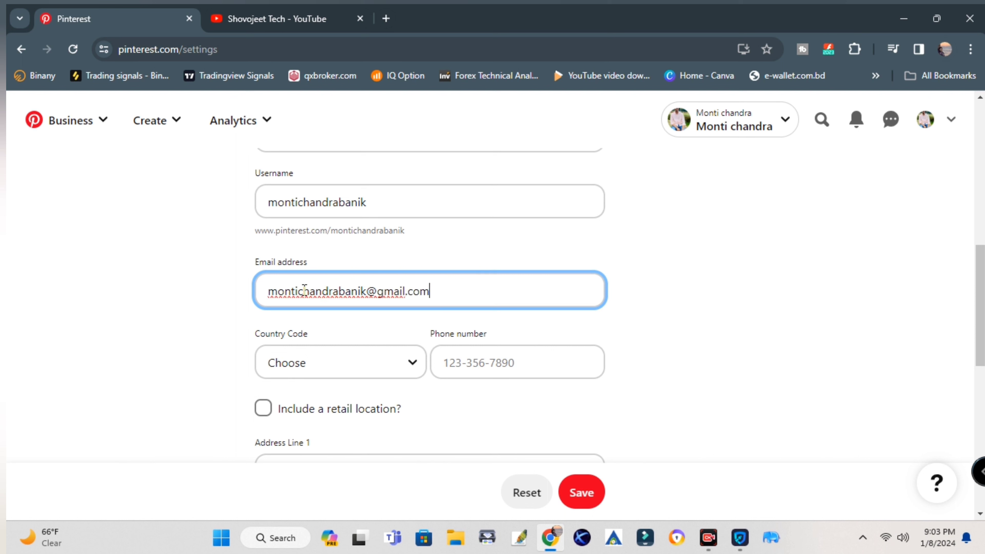
# Set the country code to Bangladesh (+880) and autofill the phone number and address from saved details
pyautogui.click(320, 372)
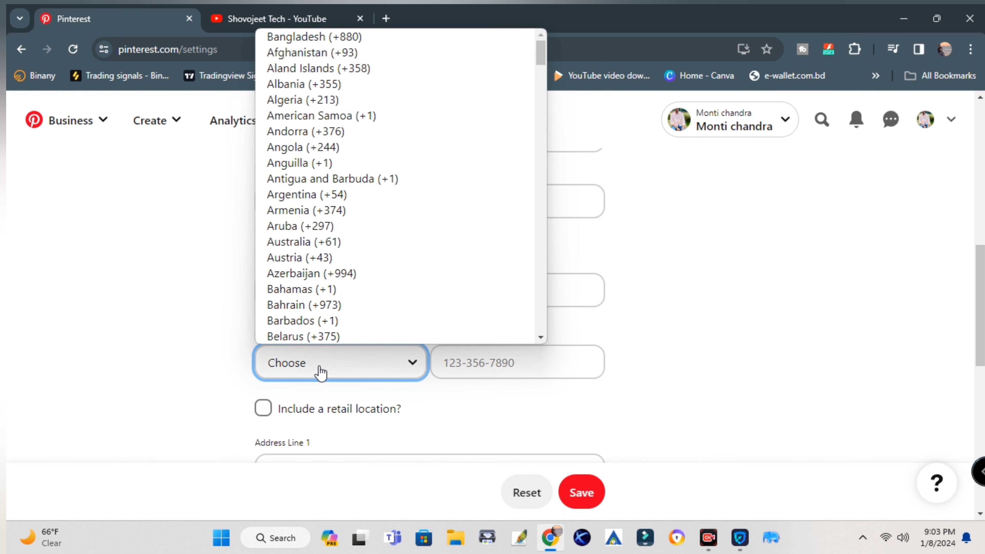
pyautogui.scroll(-3, 336, 221)
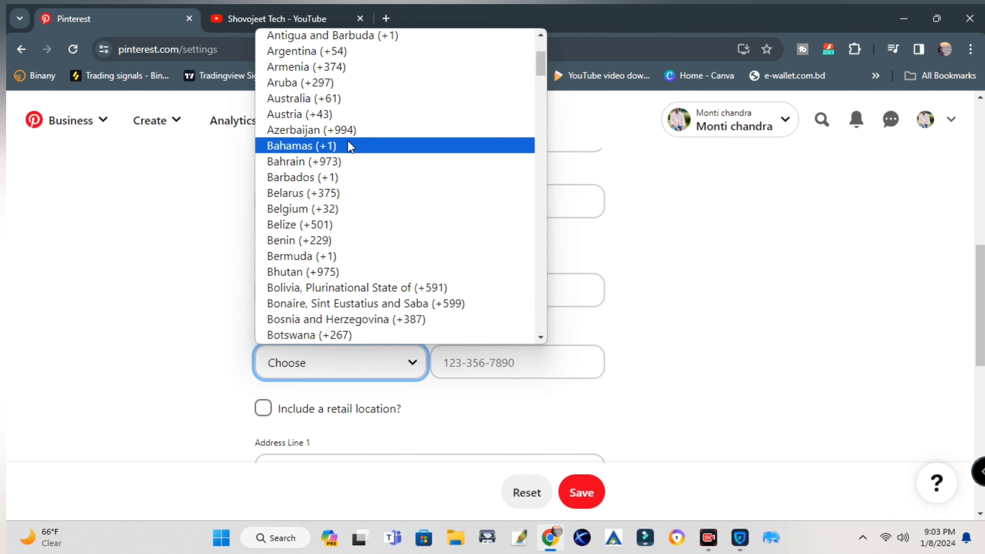
pyautogui.scroll(-3, 349, 191)
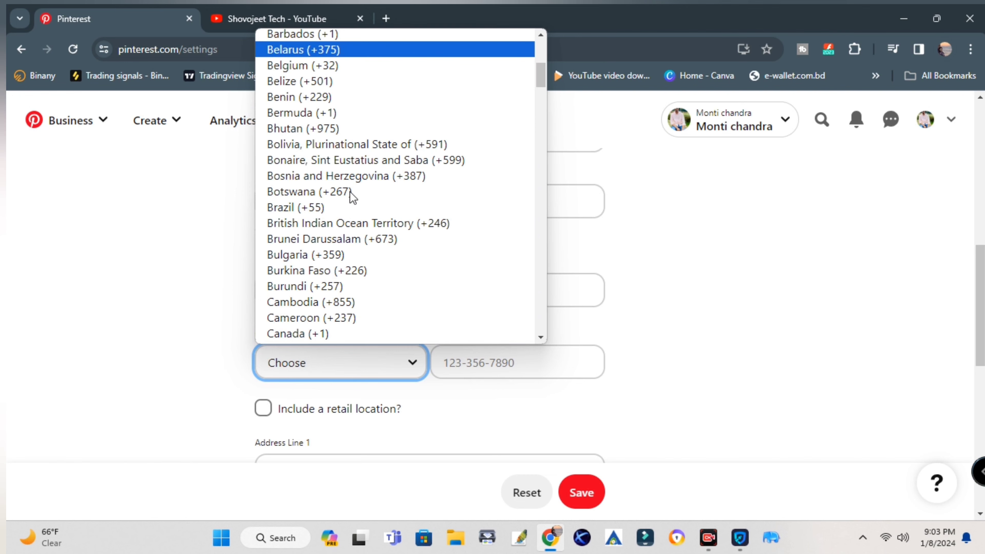
pyautogui.scroll(6, 349, 190)
pyautogui.click(314, 37)
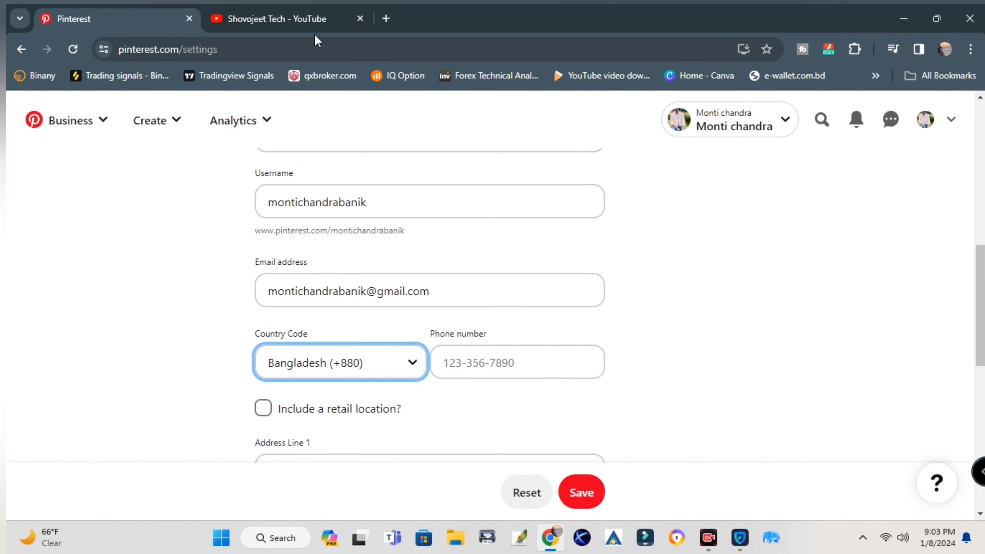
pyautogui.click(503, 362)
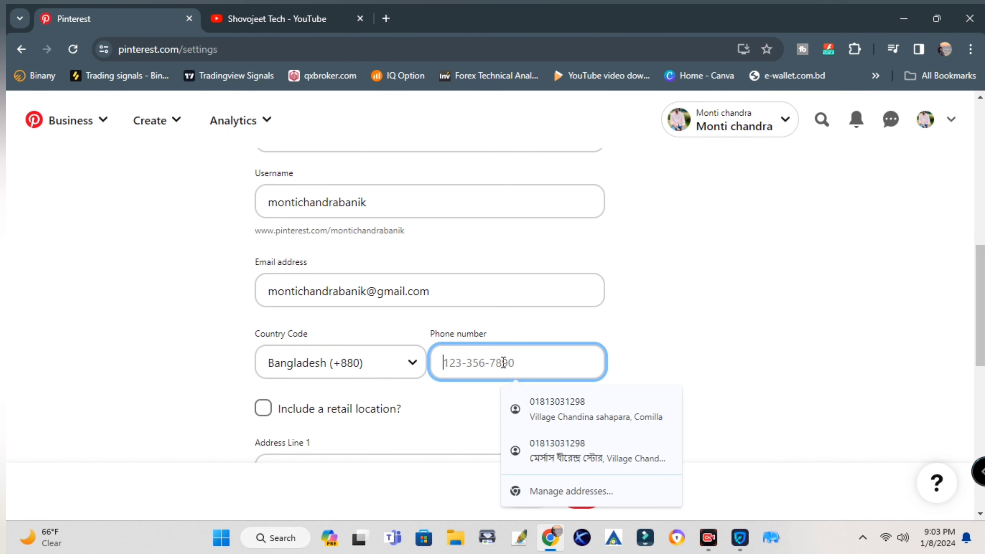
pyautogui.click(558, 405)
# Save the updated business profile
pyautogui.scroll(-3, 559, 341)
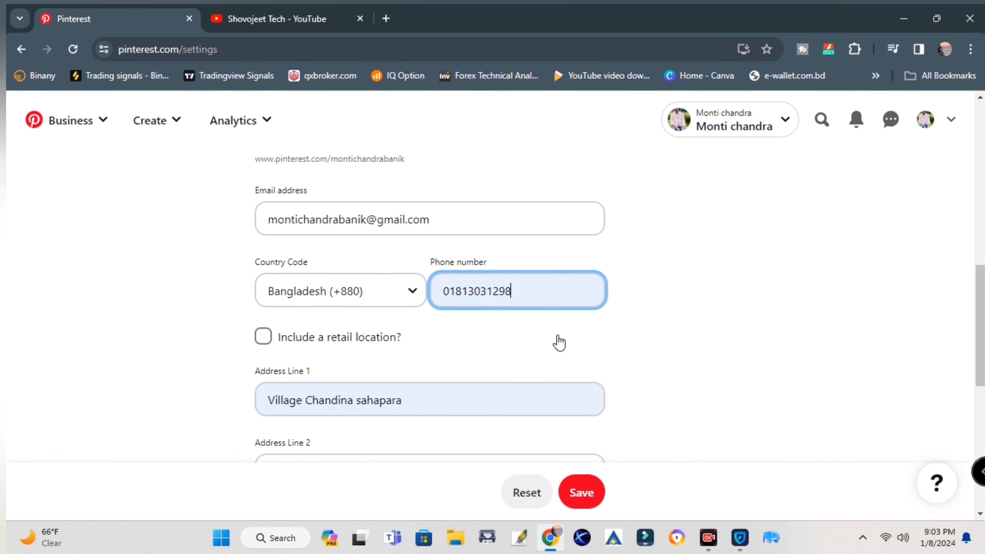
pyautogui.scroll(-3, 352, 314)
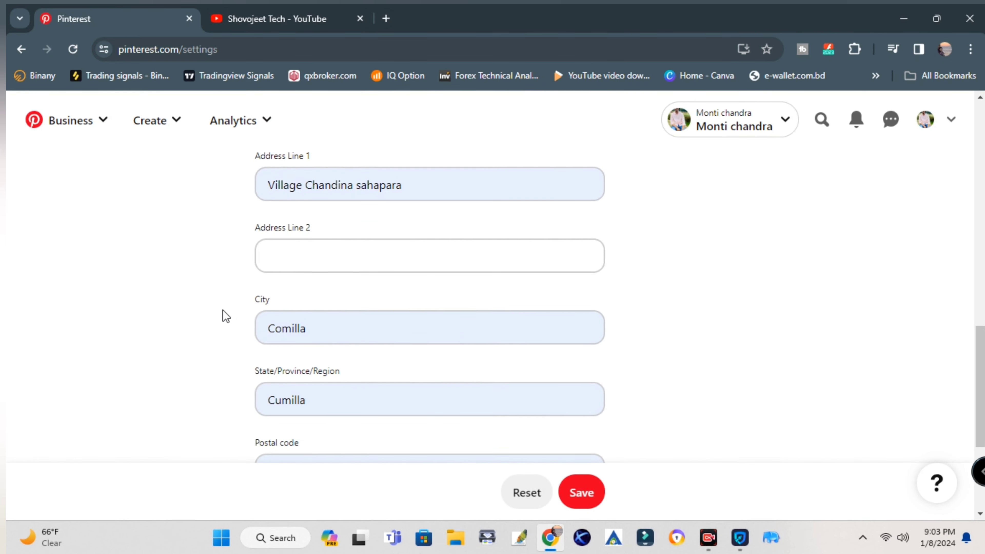
pyautogui.scroll(-2, 302, 328)
pyautogui.scroll(-2, 319, 334)
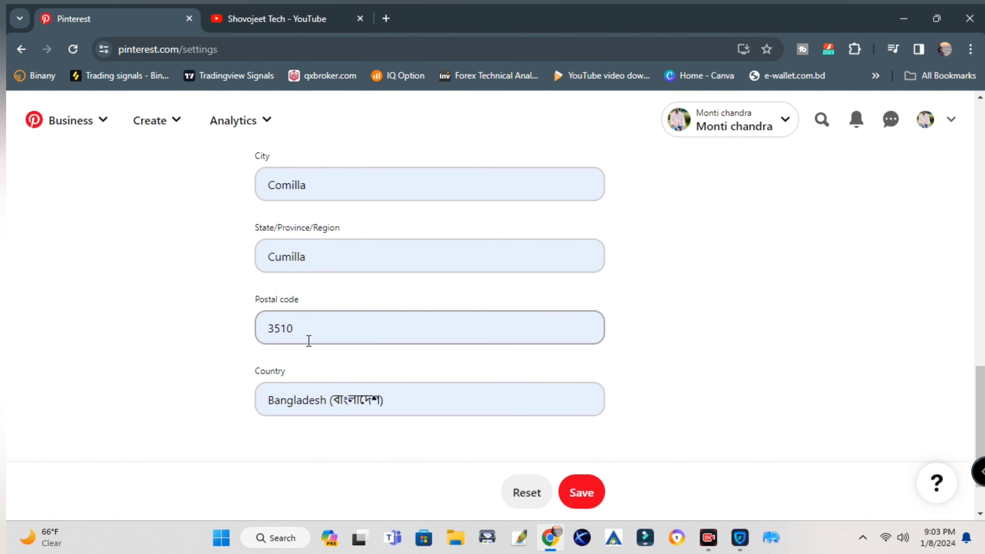
pyautogui.scroll(-2, 306, 338)
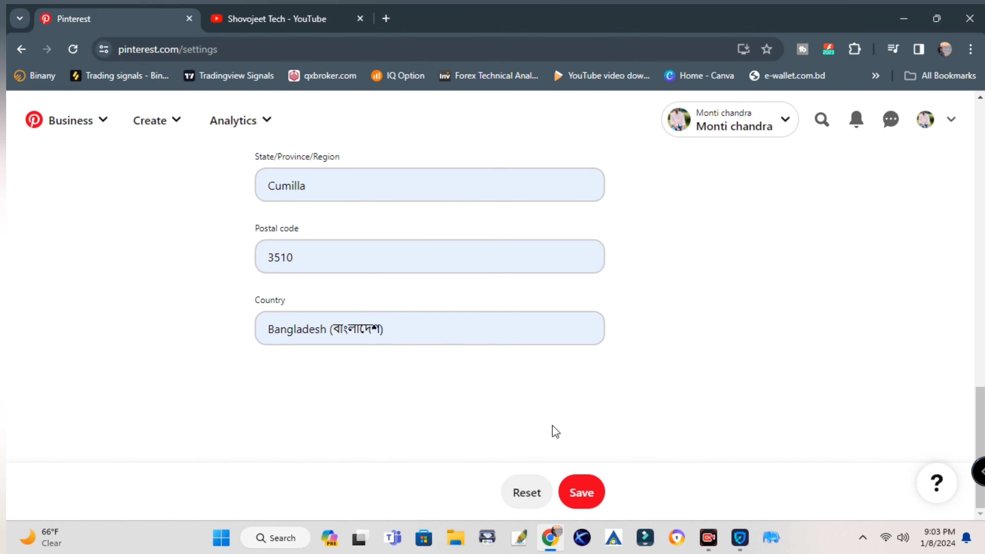
pyautogui.click(591, 501)
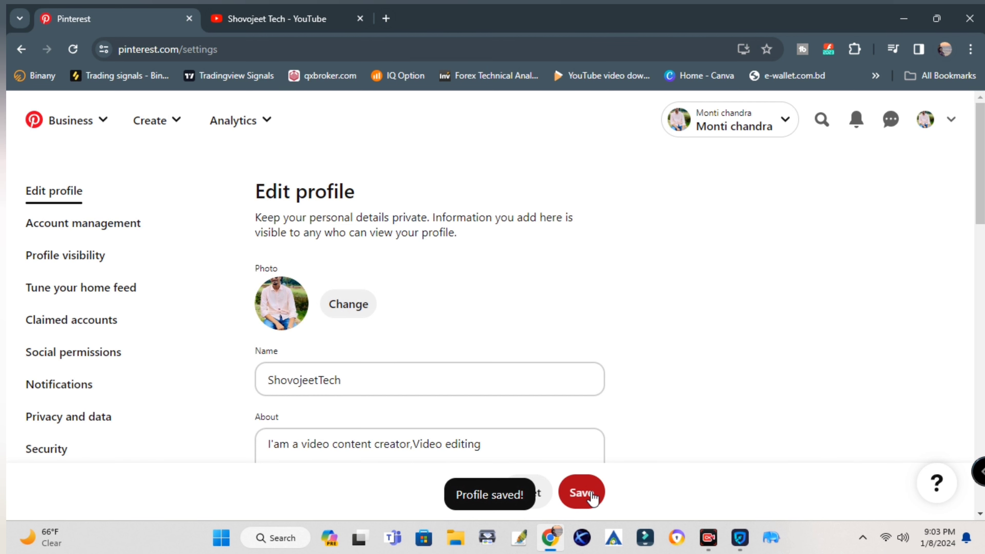
pyautogui.click(592, 497)
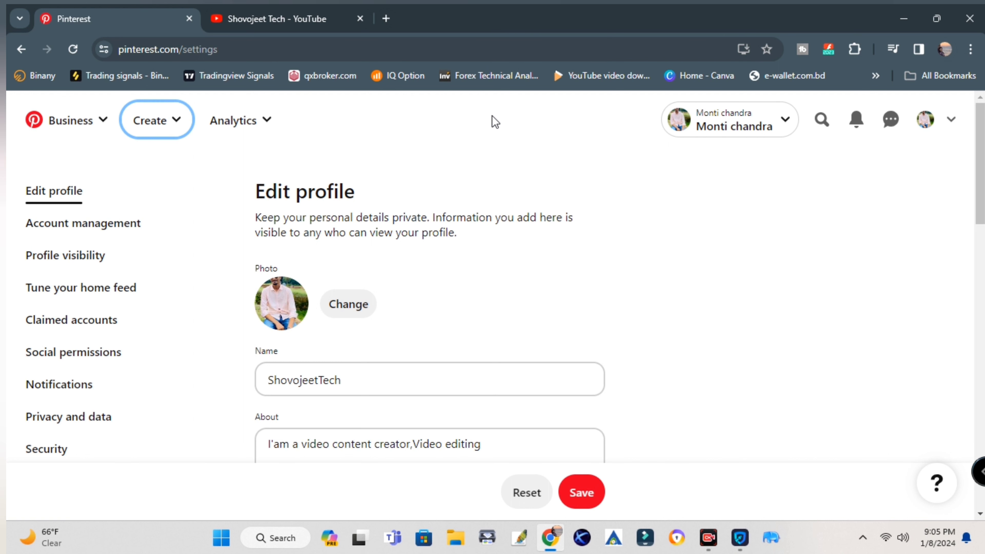
# Open the Create Pin tool from the Create menu
pyautogui.click(157, 122)
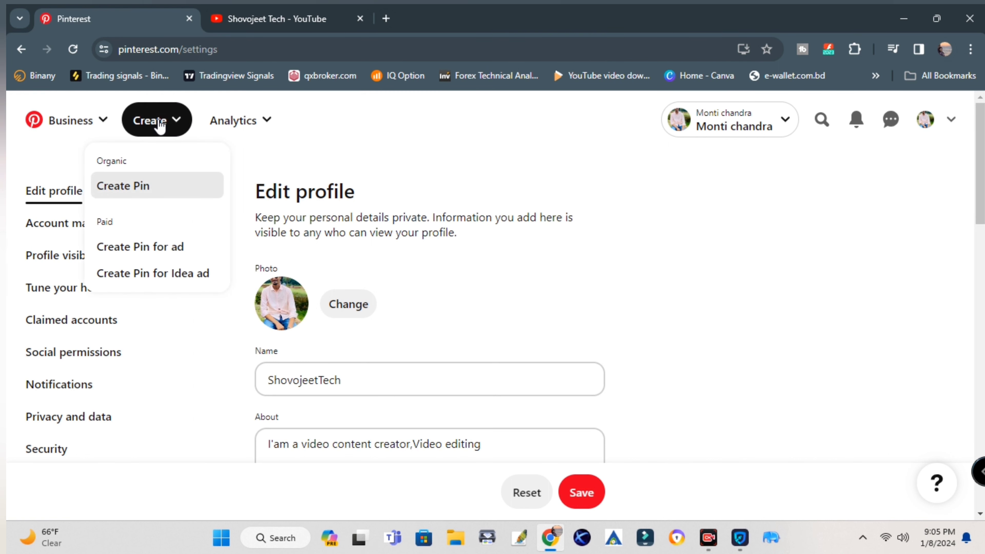
pyautogui.click(119, 186)
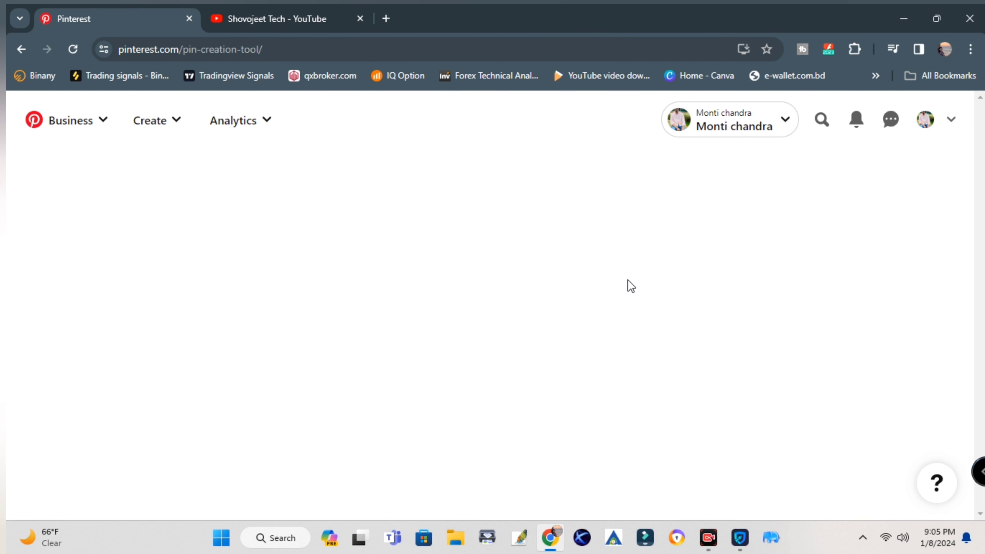
pyautogui.scroll(-4, 326, 343)
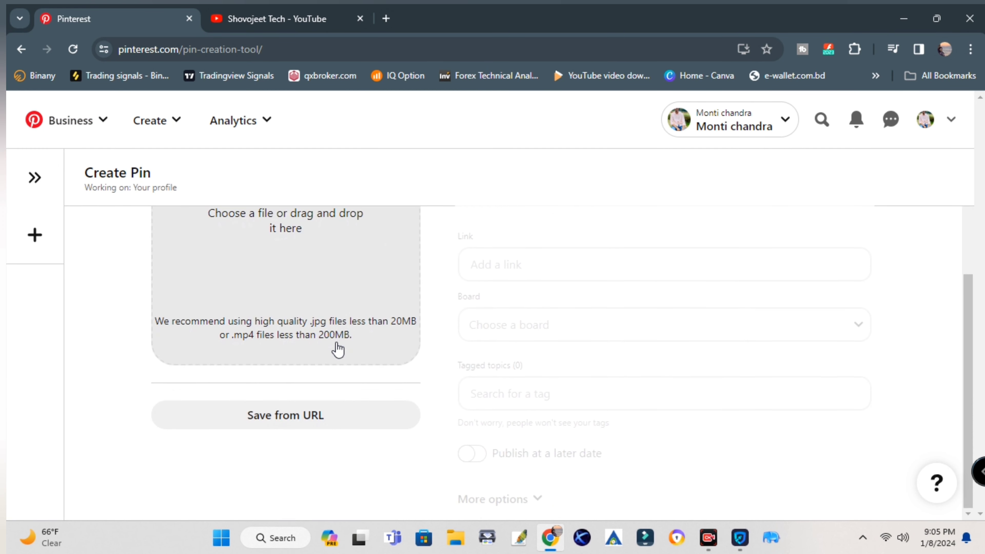
pyautogui.scroll(4, 336, 348)
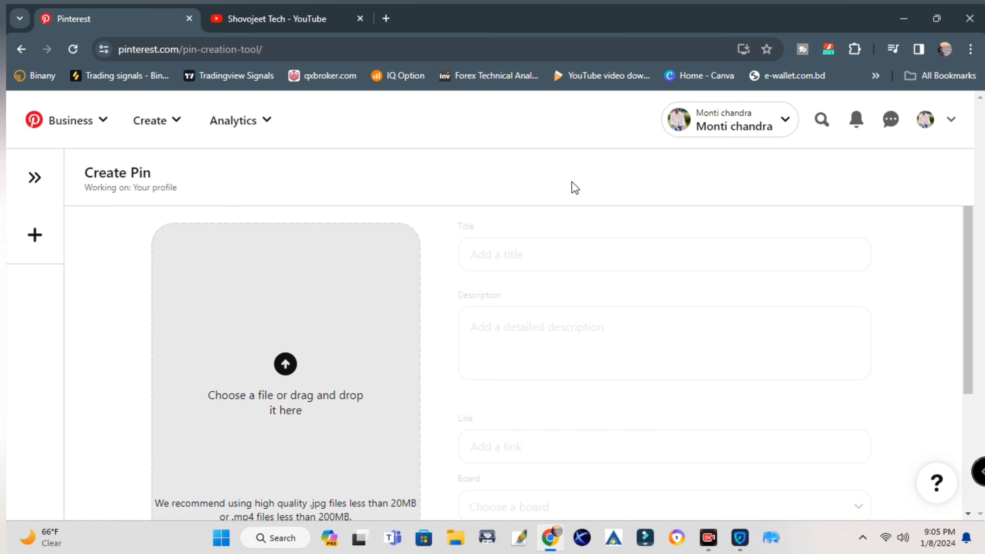
# Return through the Business menu to the 'Where would you like to start?' onboarding page
pyautogui.click(150, 139)
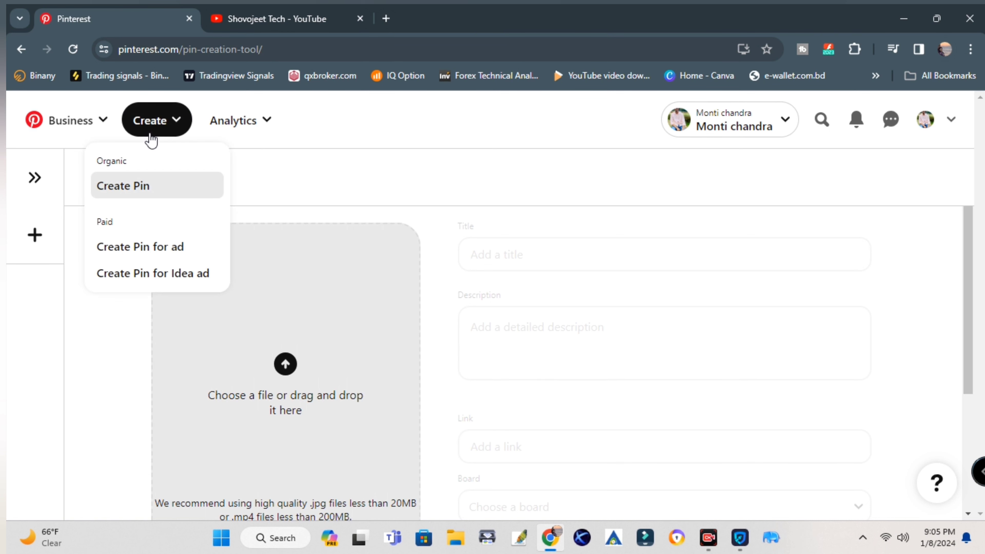
pyautogui.click(56, 123)
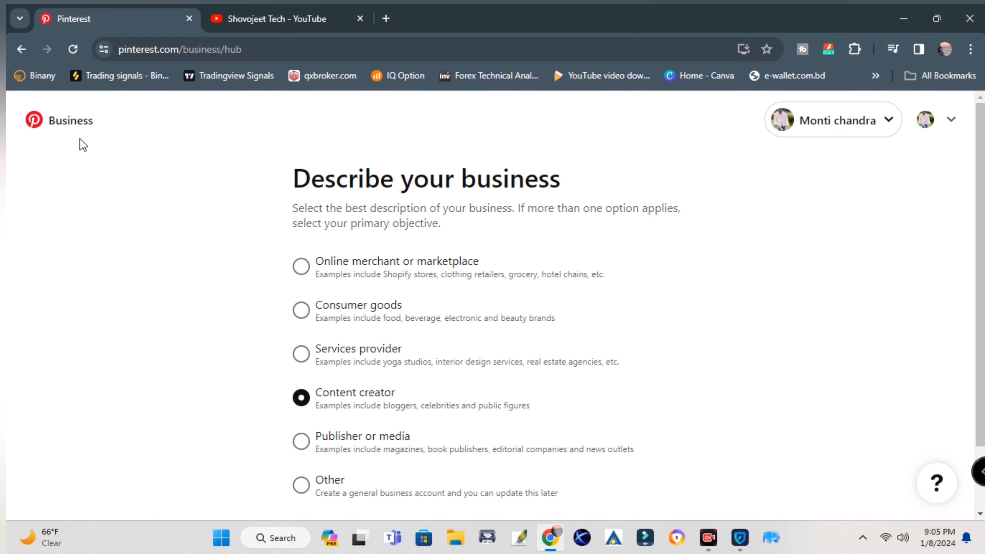
pyautogui.click(33, 120)
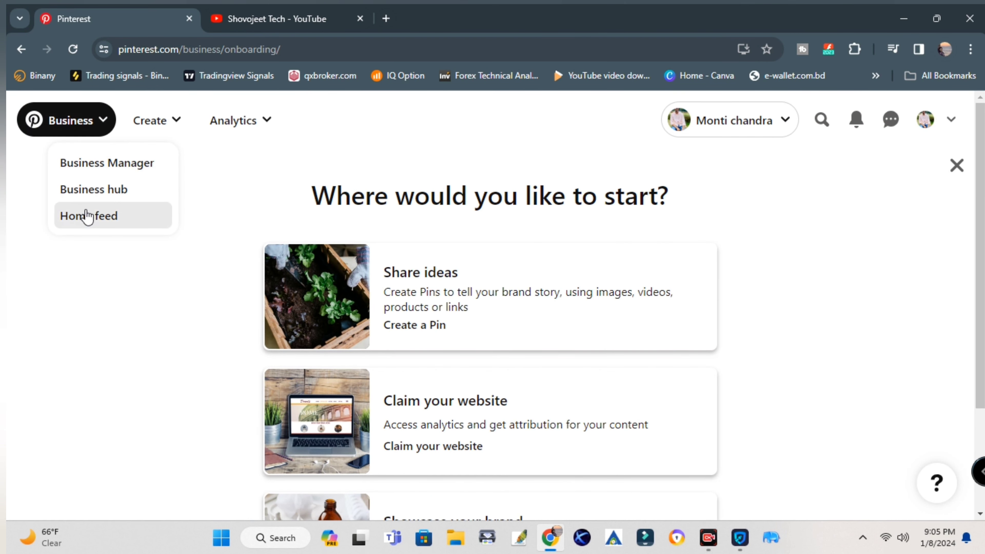